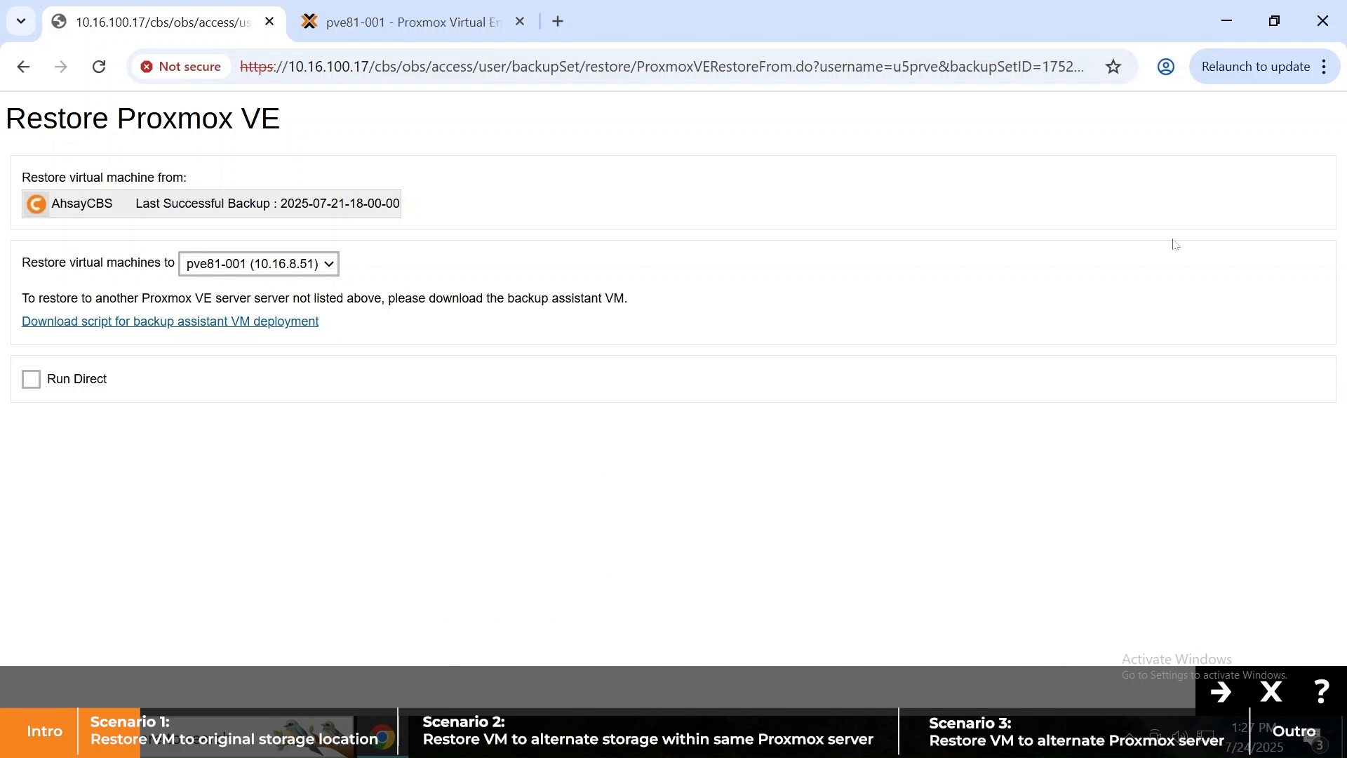
# - Keep pve81-001 as the restore destination and continue to item selection
pyautogui.click(318, 263)
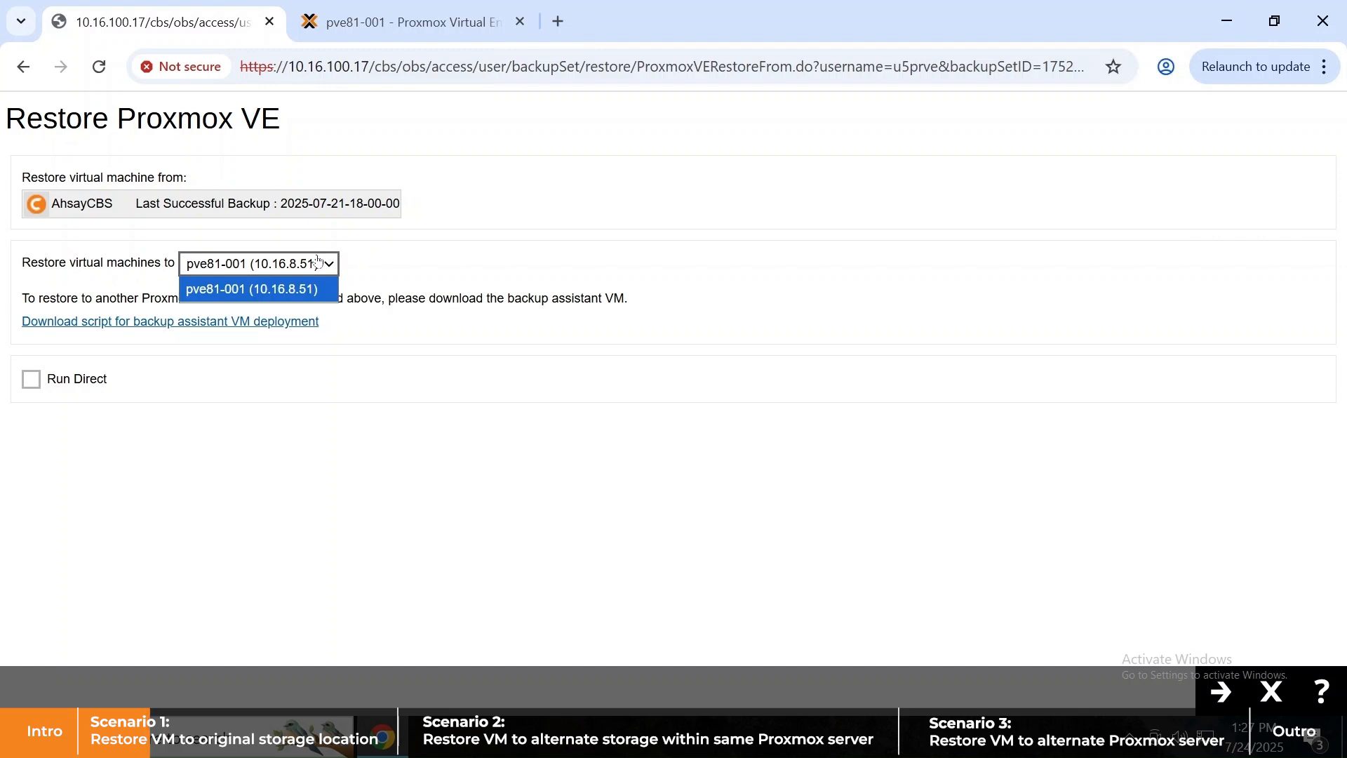
pyautogui.click(406, 251)
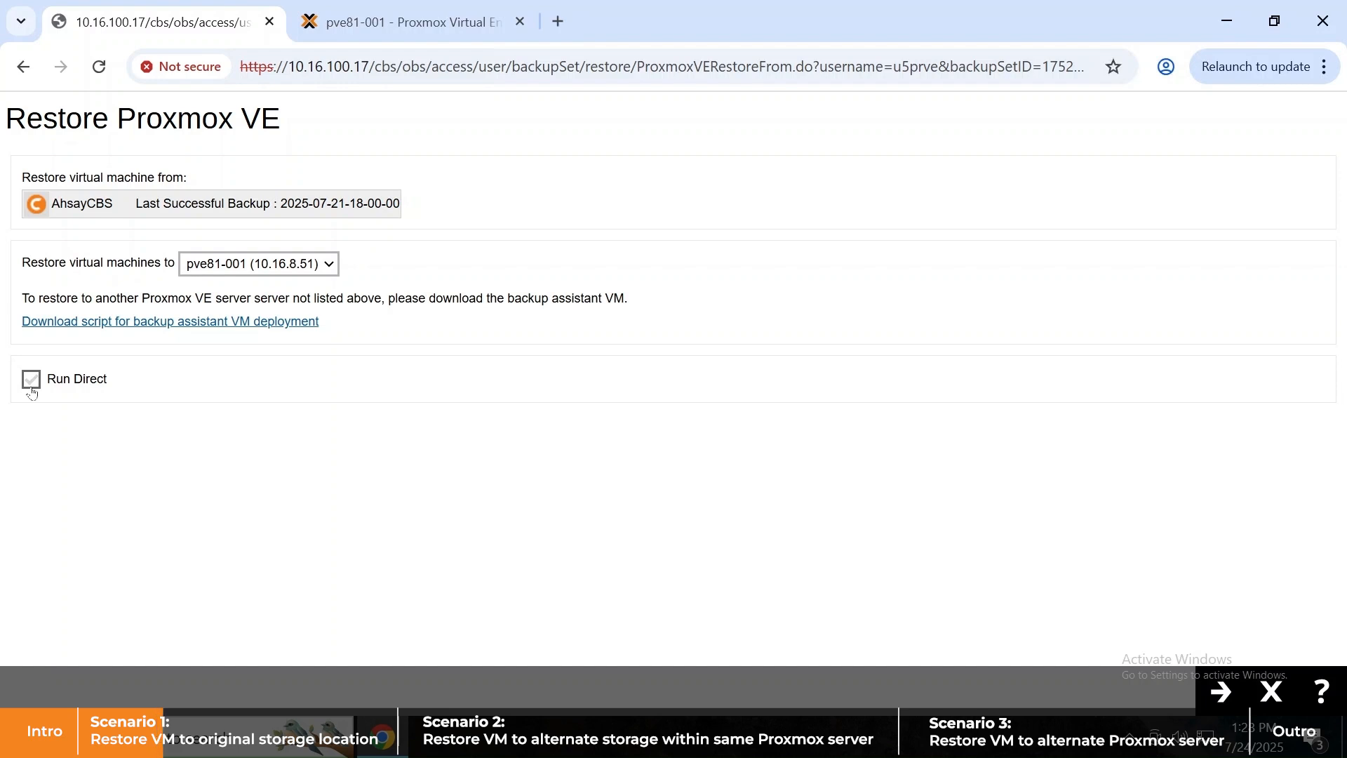
pyautogui.click(1213, 694)
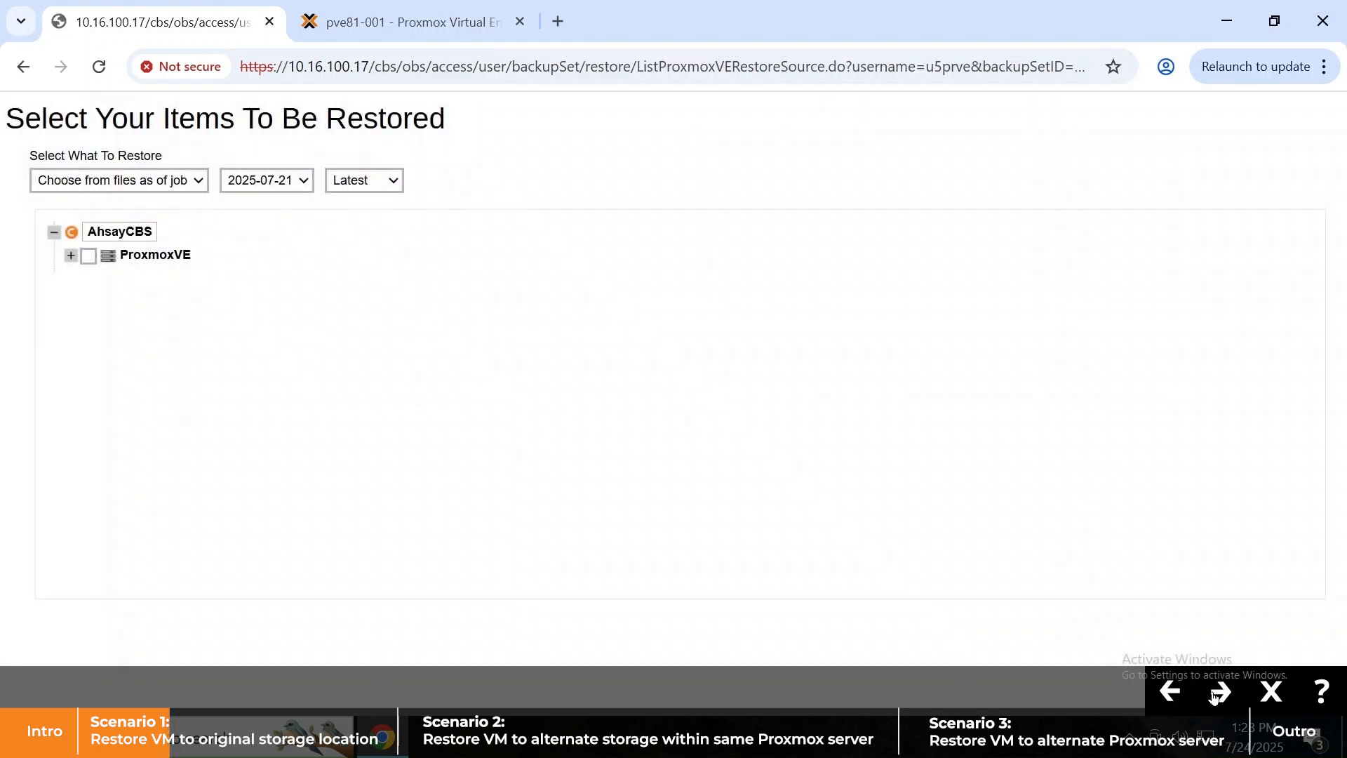
# - Choose the latest 2025-07-21 backup and tick VM 103 (ubuntu-cloned) under ProxmoxVE
pyautogui.click(188, 179)
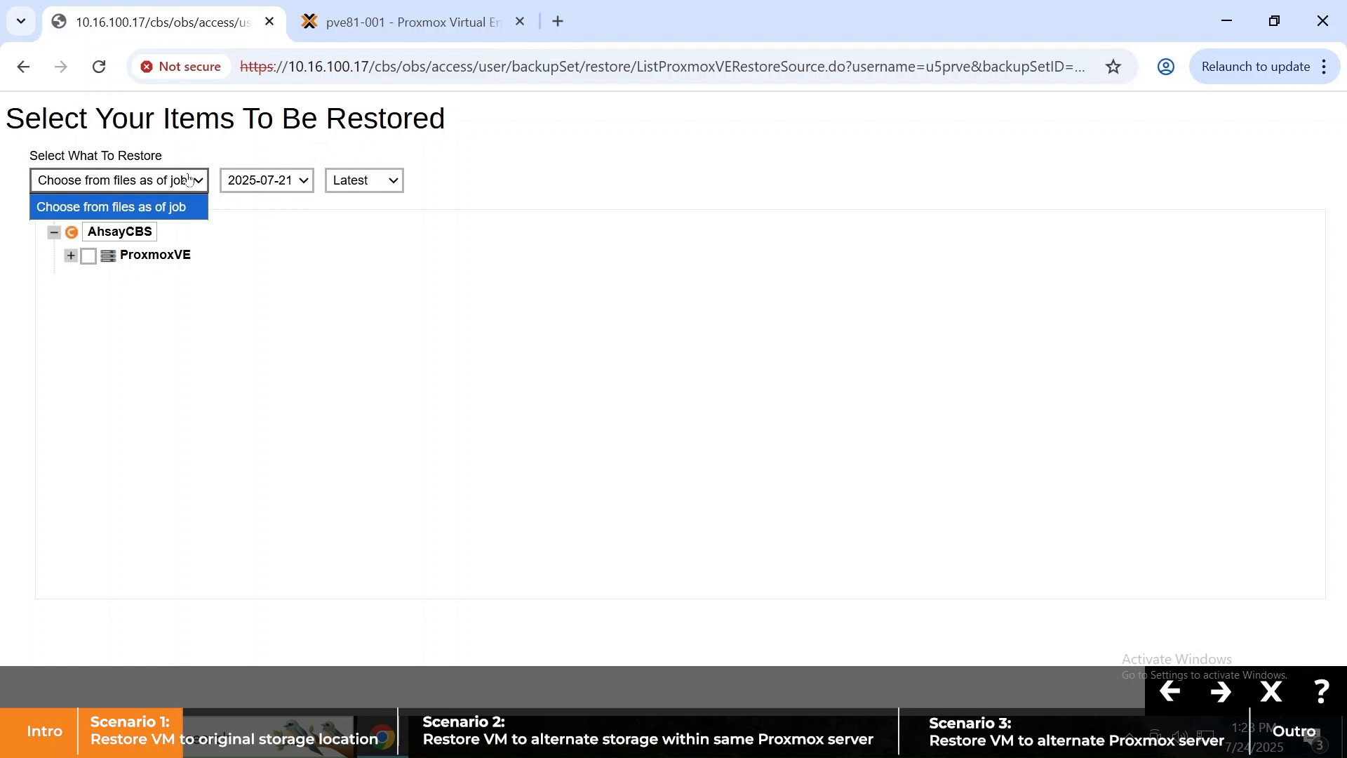
pyautogui.click(301, 180)
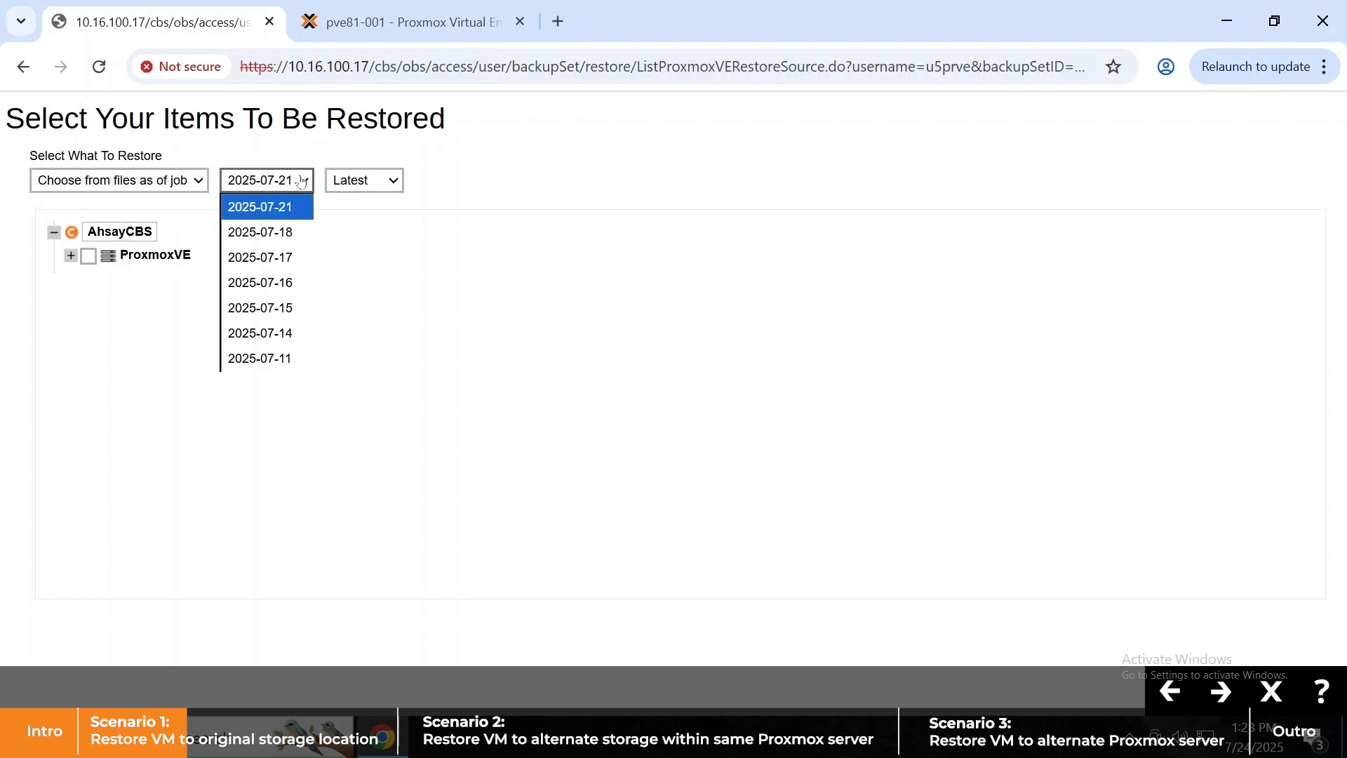
pyautogui.click(399, 184)
pyautogui.click(465, 201)
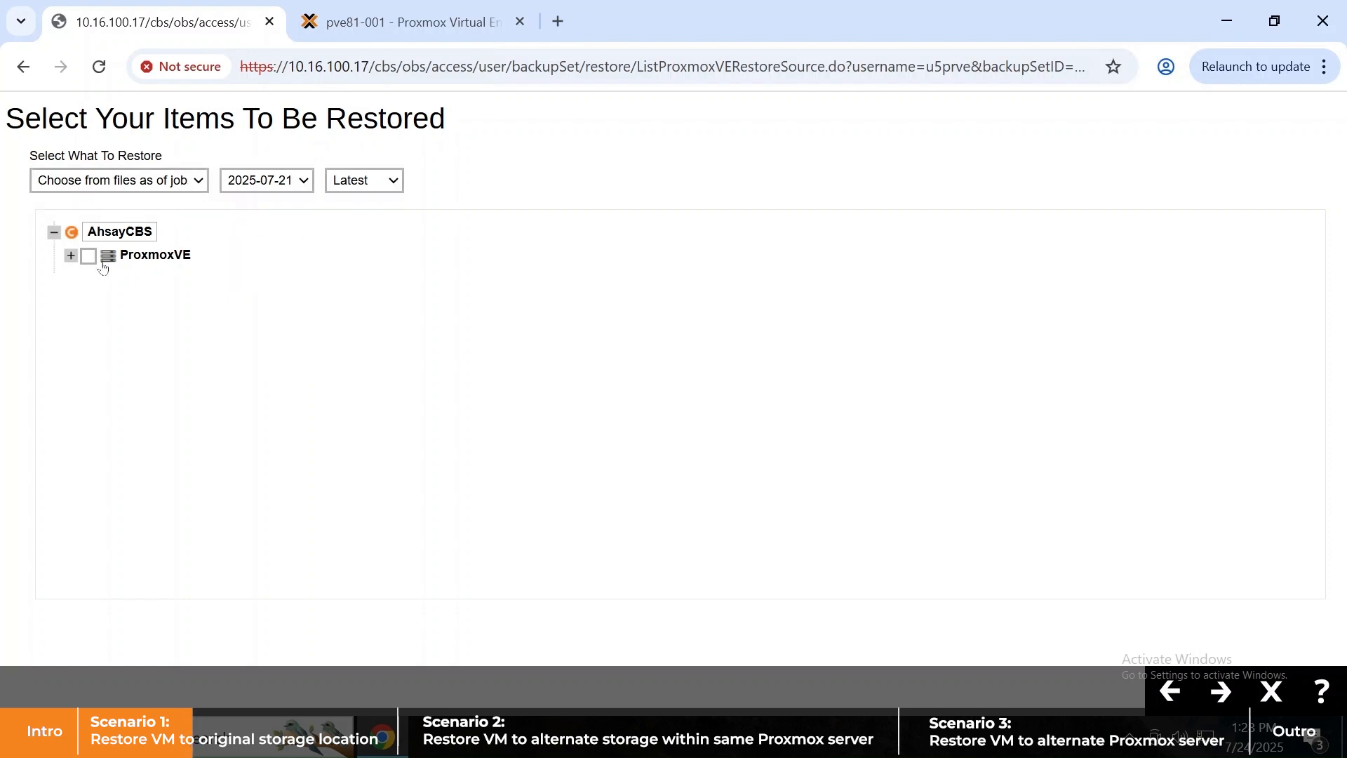
pyautogui.click(71, 255)
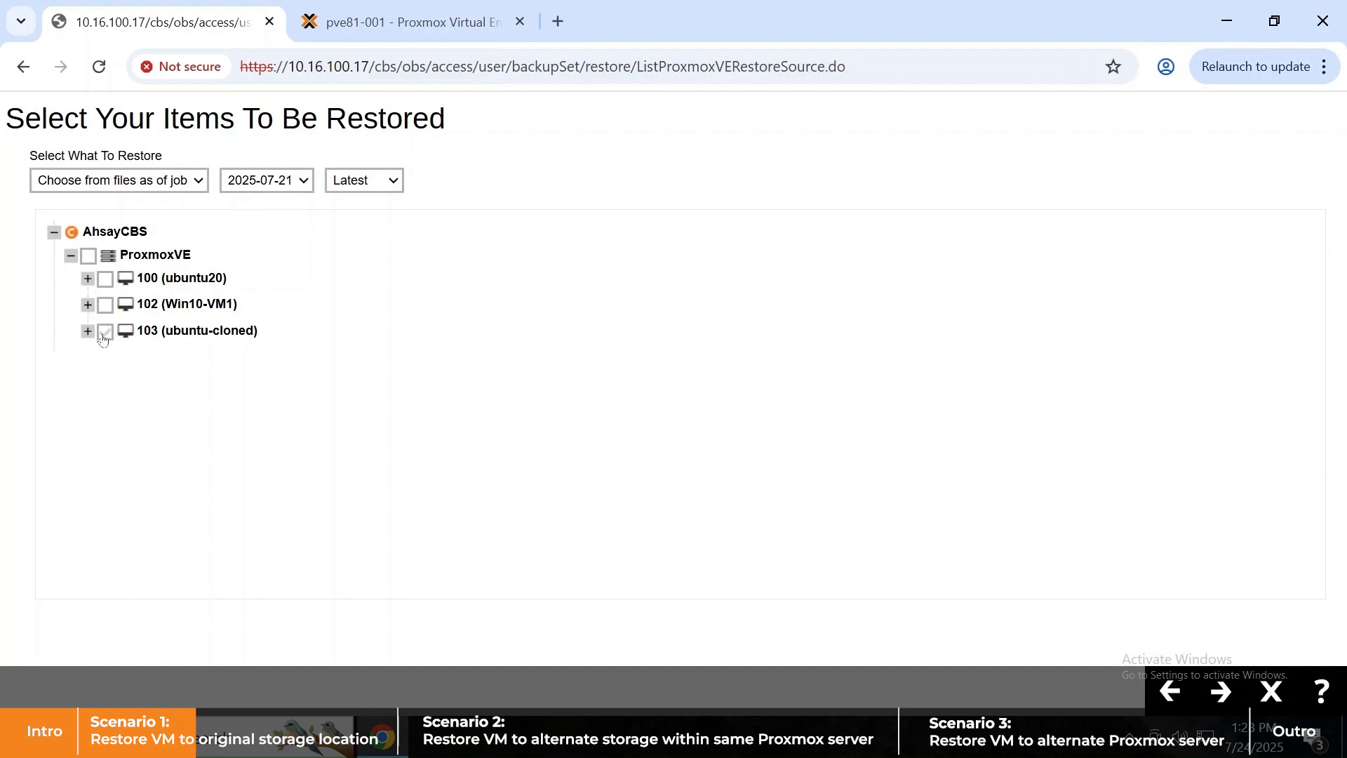
pyautogui.click(105, 332)
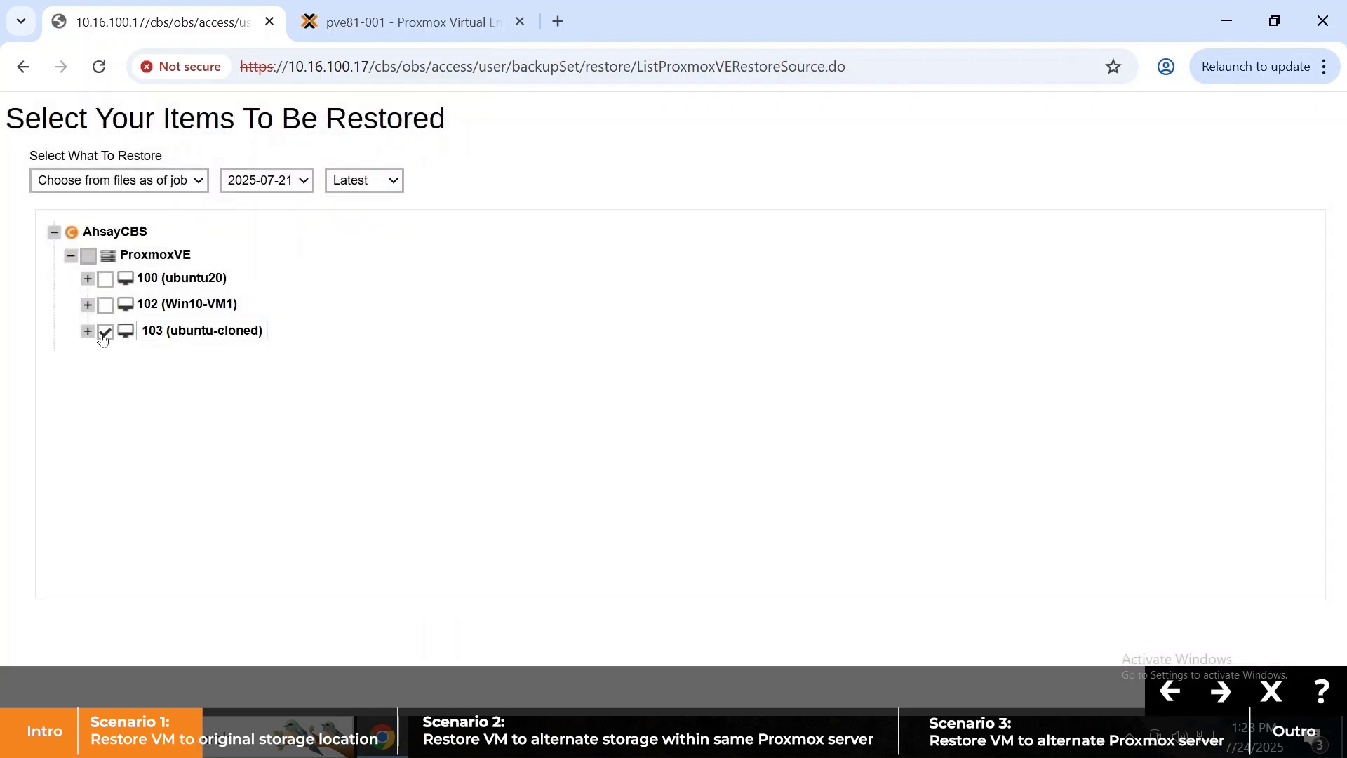
pyautogui.click(364, 23)
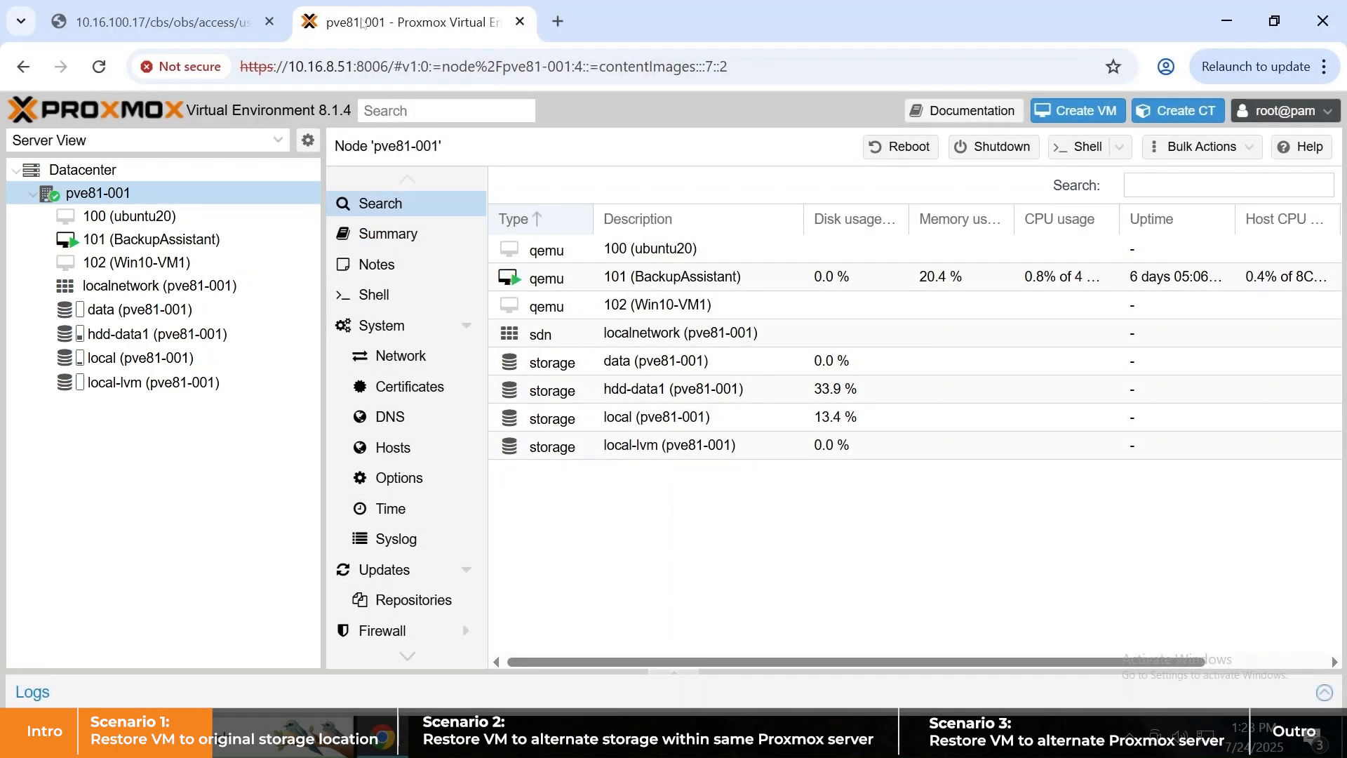
pyautogui.click(163, 12)
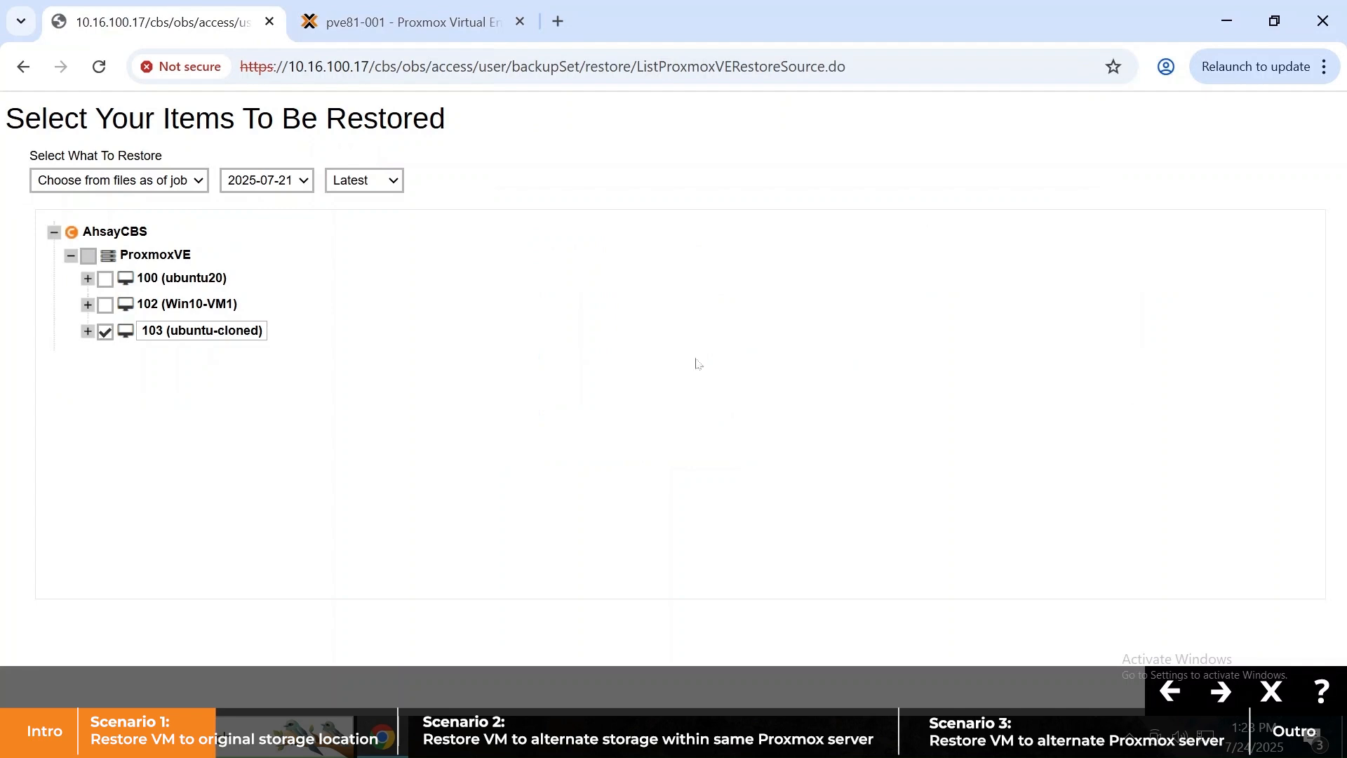
pyautogui.click(1232, 694)
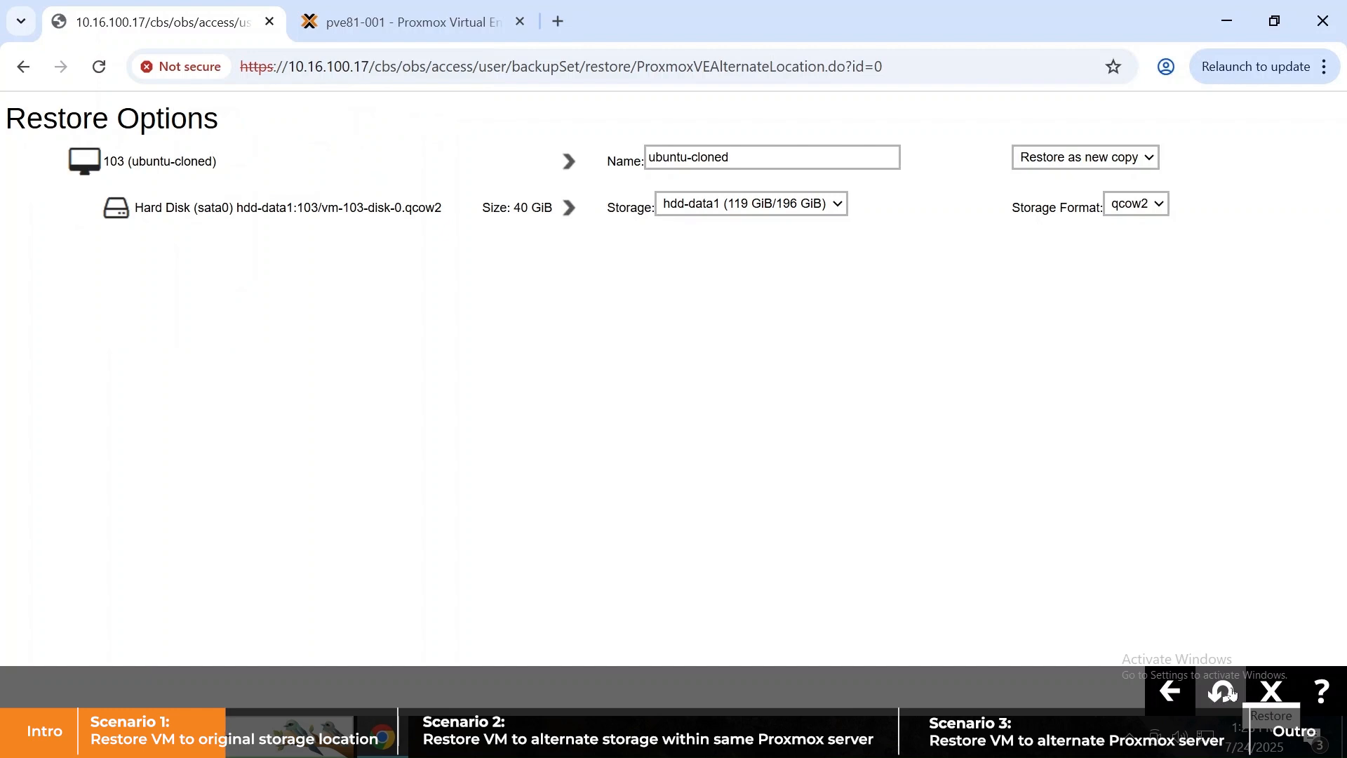
# - Keep name ubuntu-cloned, restore as new copy onto hdd-data1 in qcow2 format
pyautogui.tripleClick(728, 158)
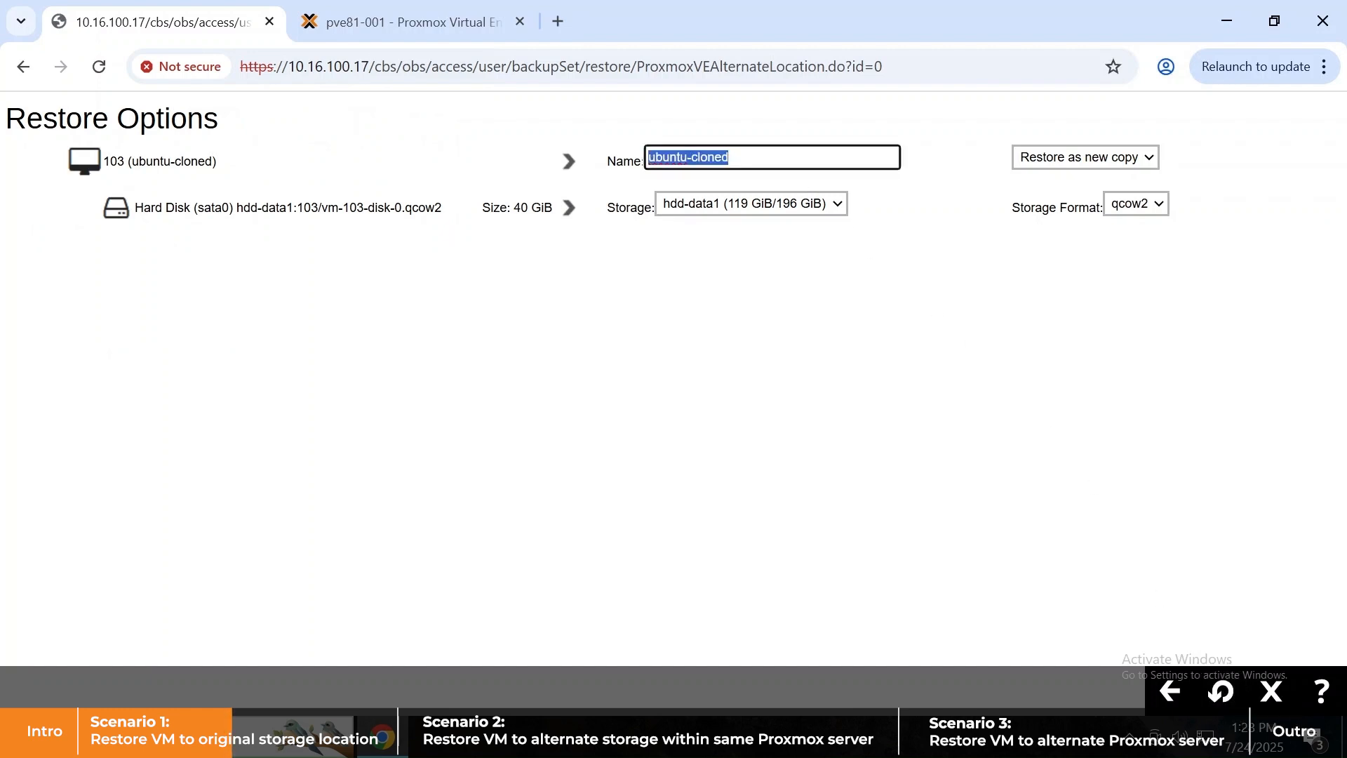
pyautogui.click(1077, 159)
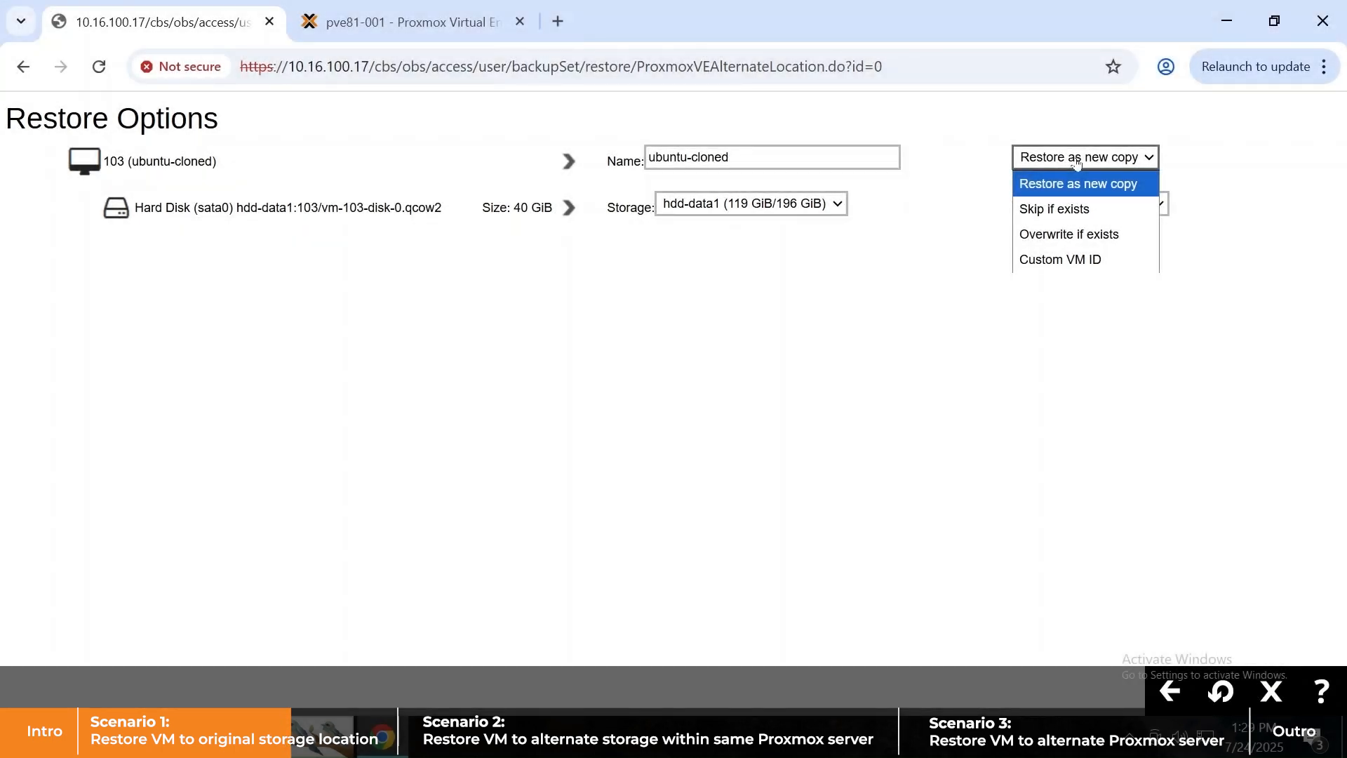
pyautogui.click(603, 297)
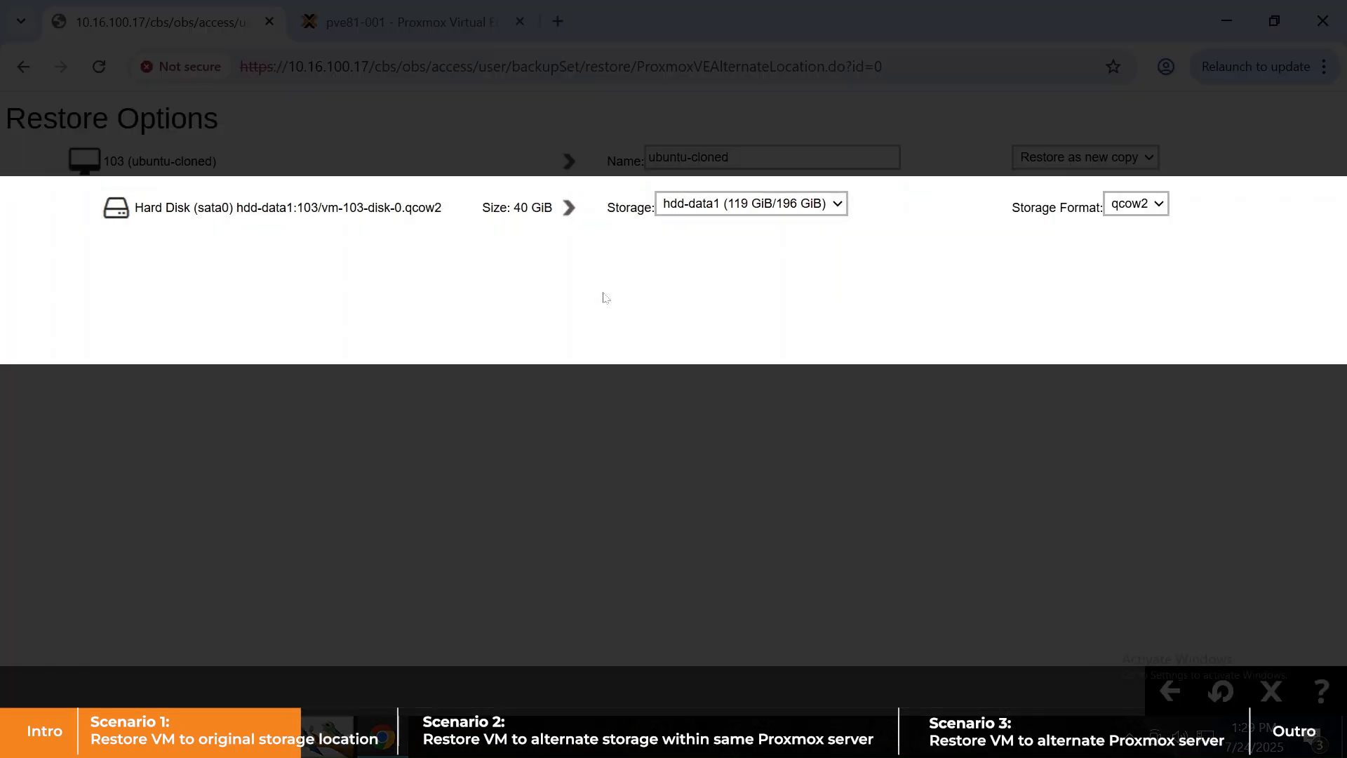
pyautogui.click(822, 208)
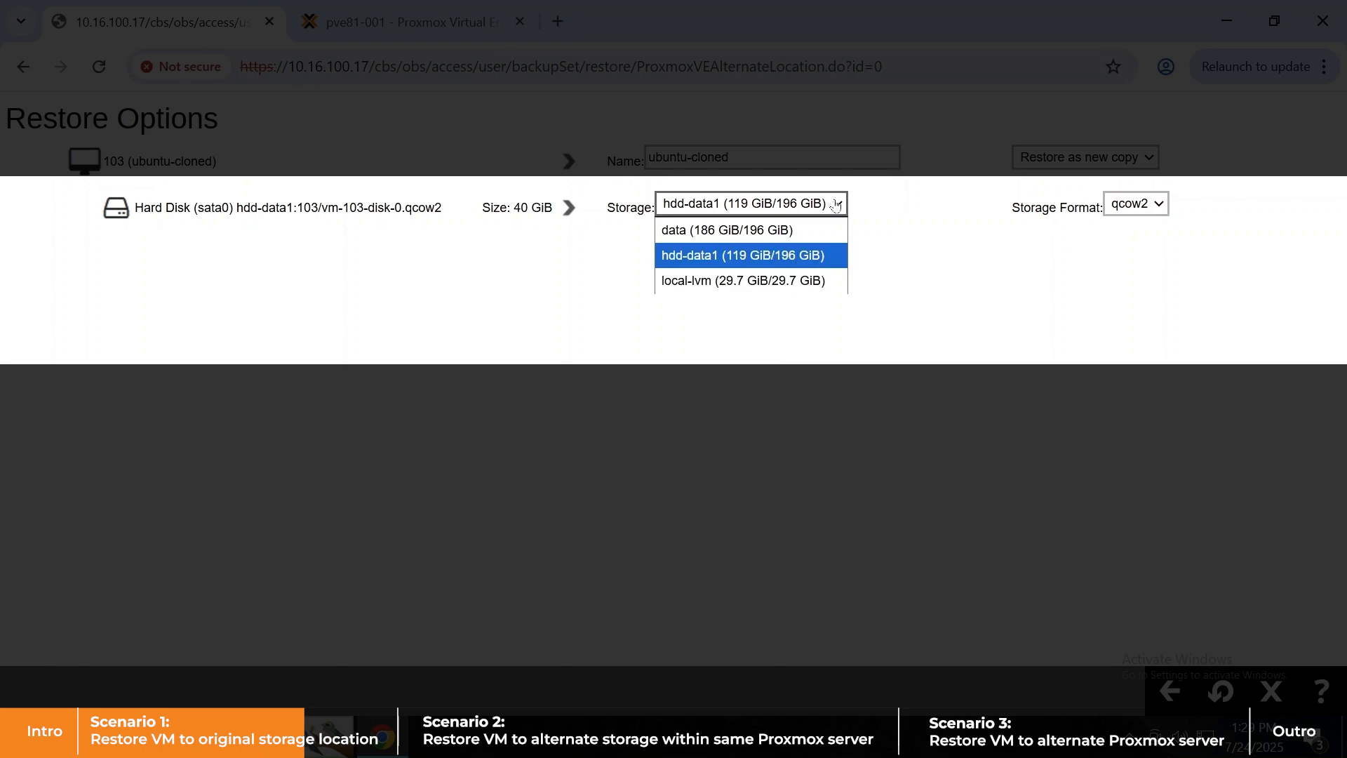
pyautogui.click(1142, 204)
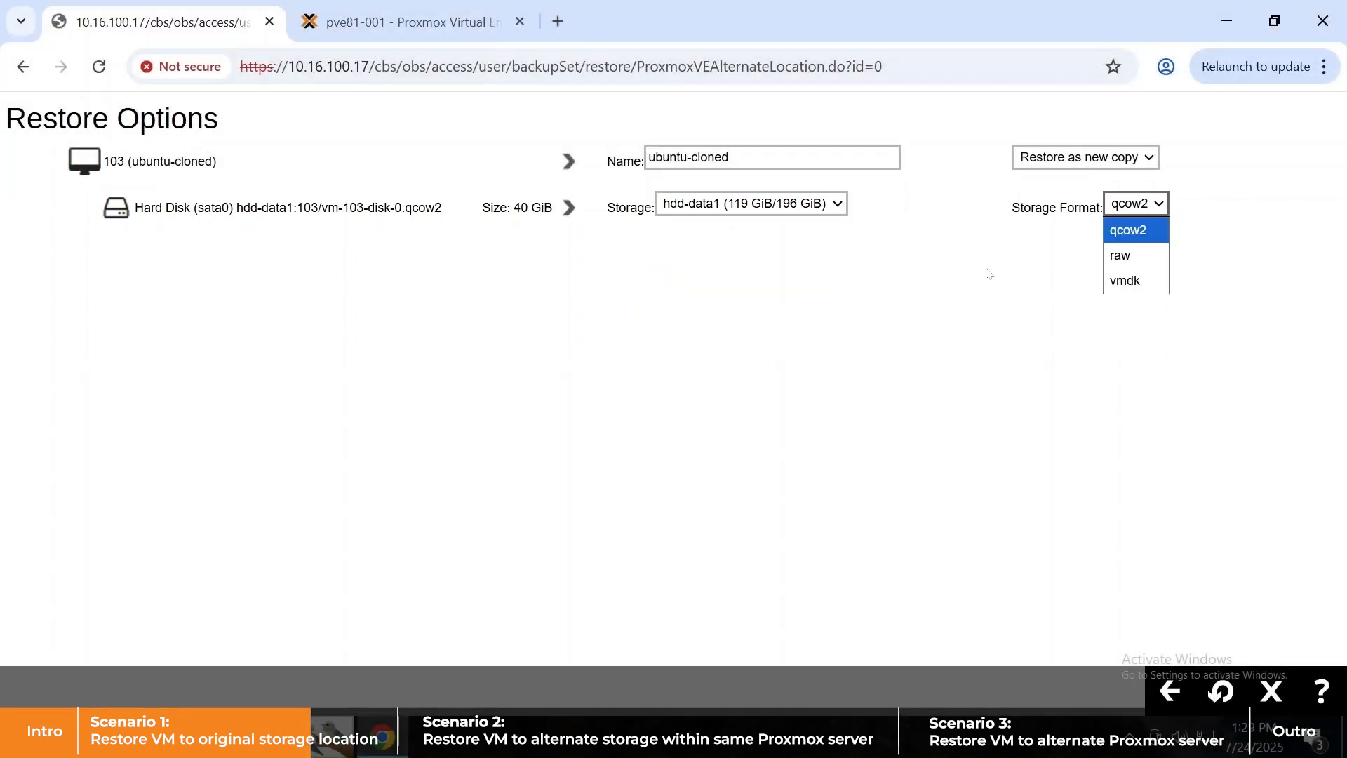
pyautogui.click(987, 273)
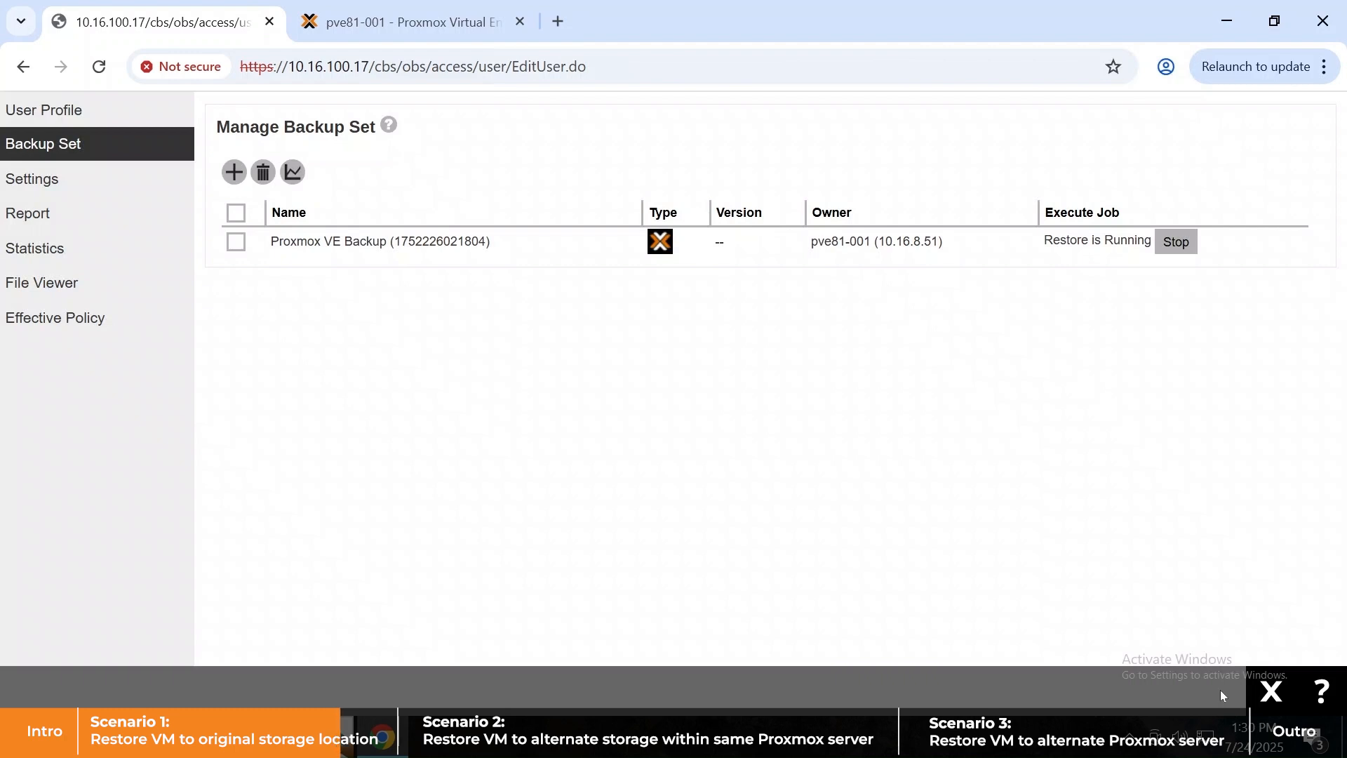
# - Check Live Activities Restore Status and confirm the user's restore report shows OK
pyautogui.click(1268, 691)
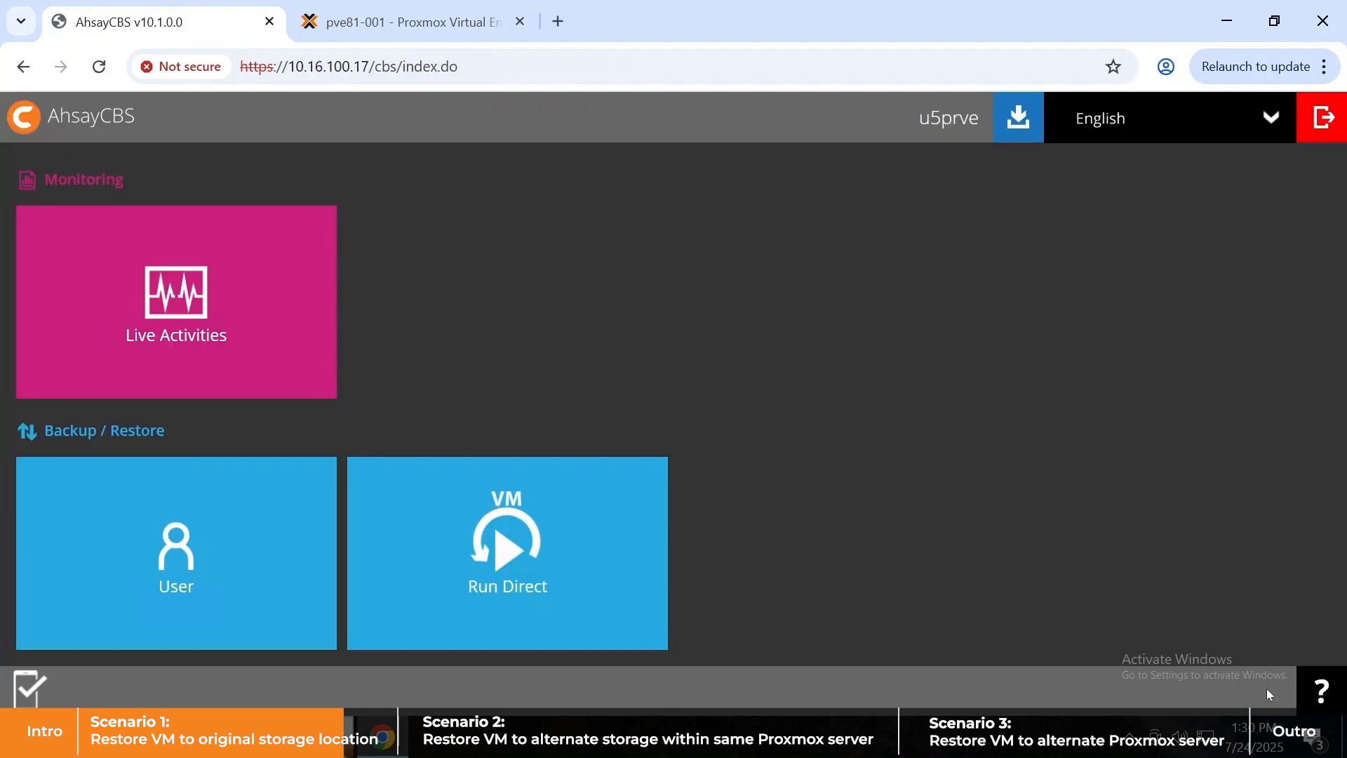
pyautogui.click(167, 280)
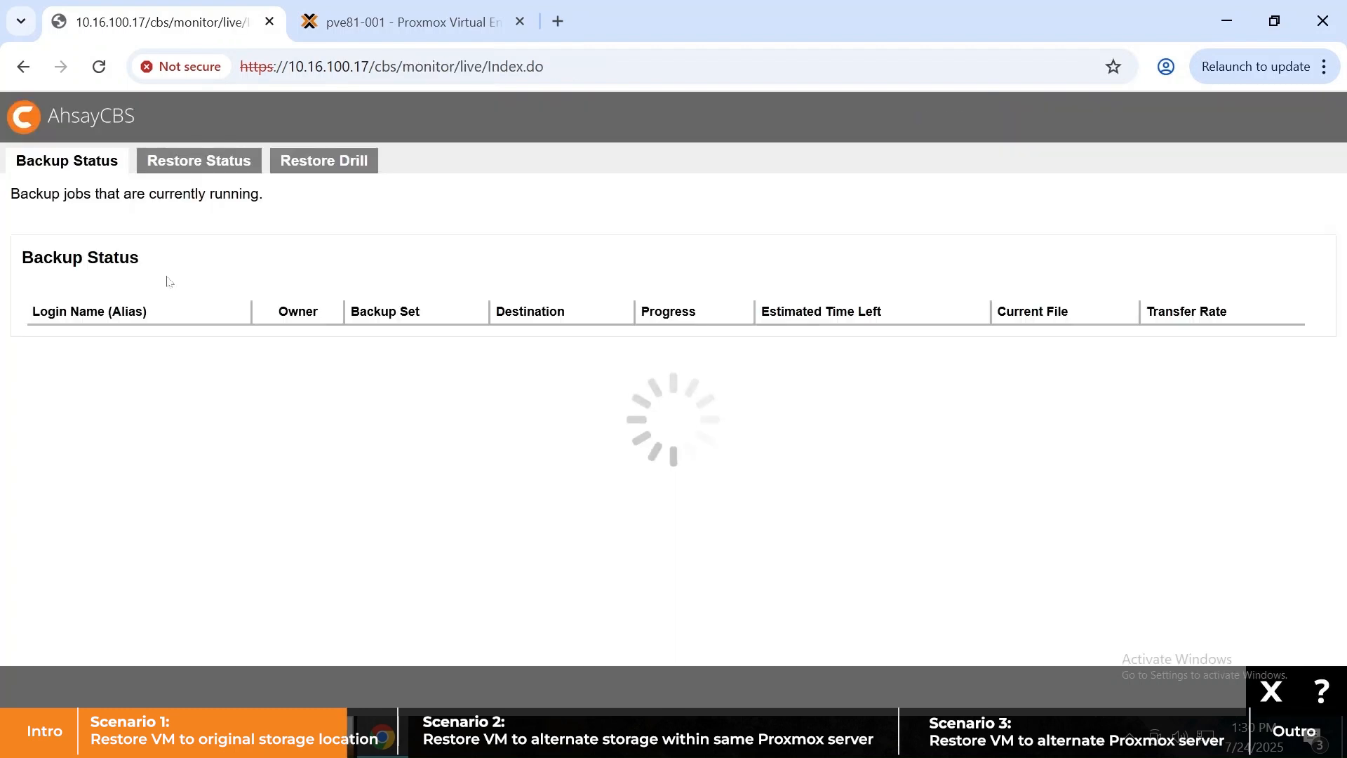
pyautogui.click(181, 160)
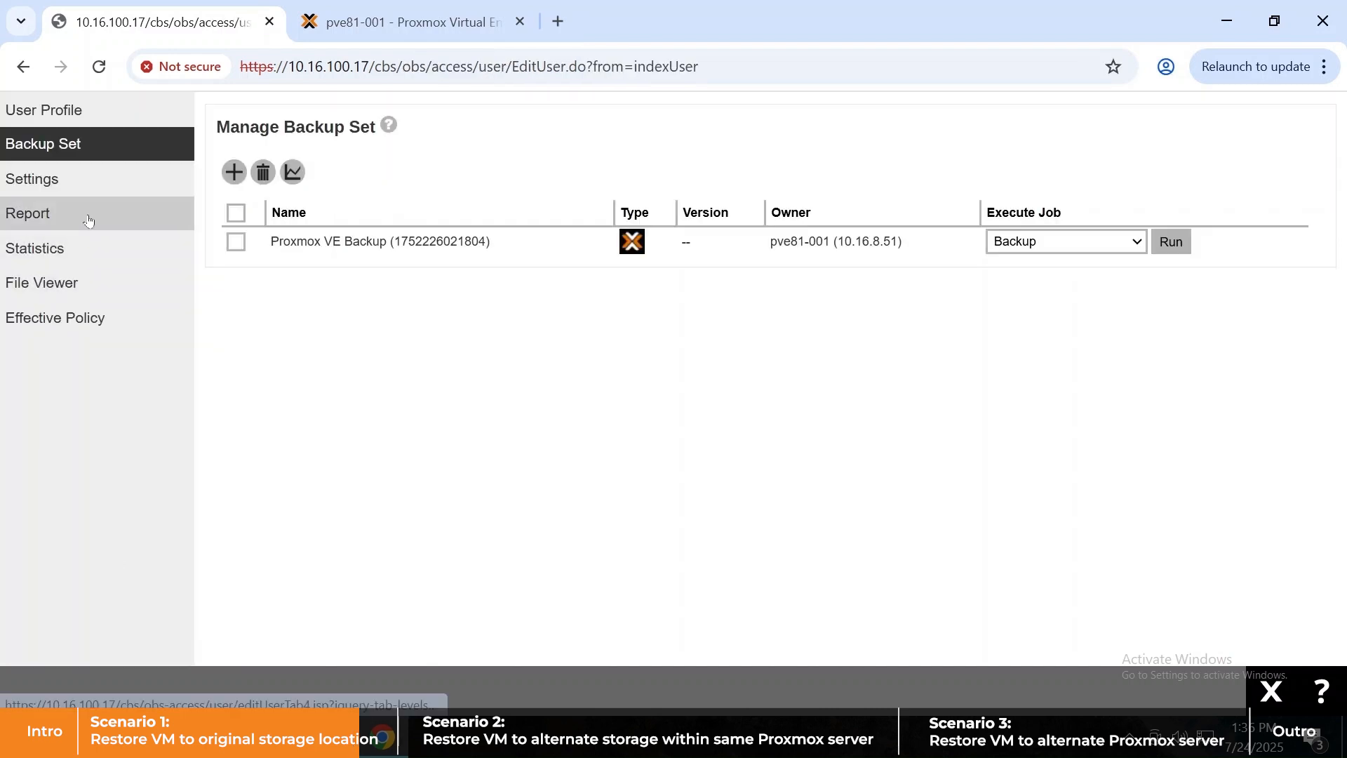
pyautogui.click(87, 215)
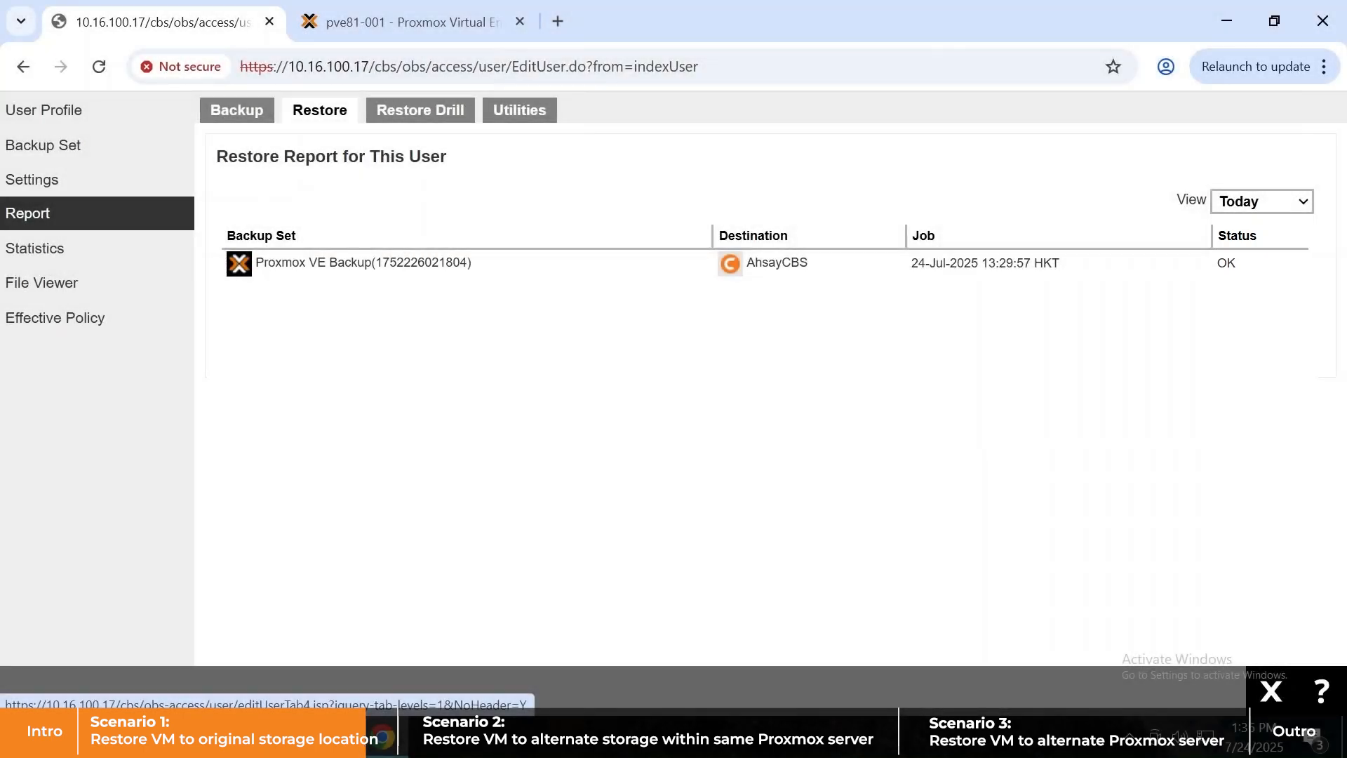
pyautogui.click(353, 19)
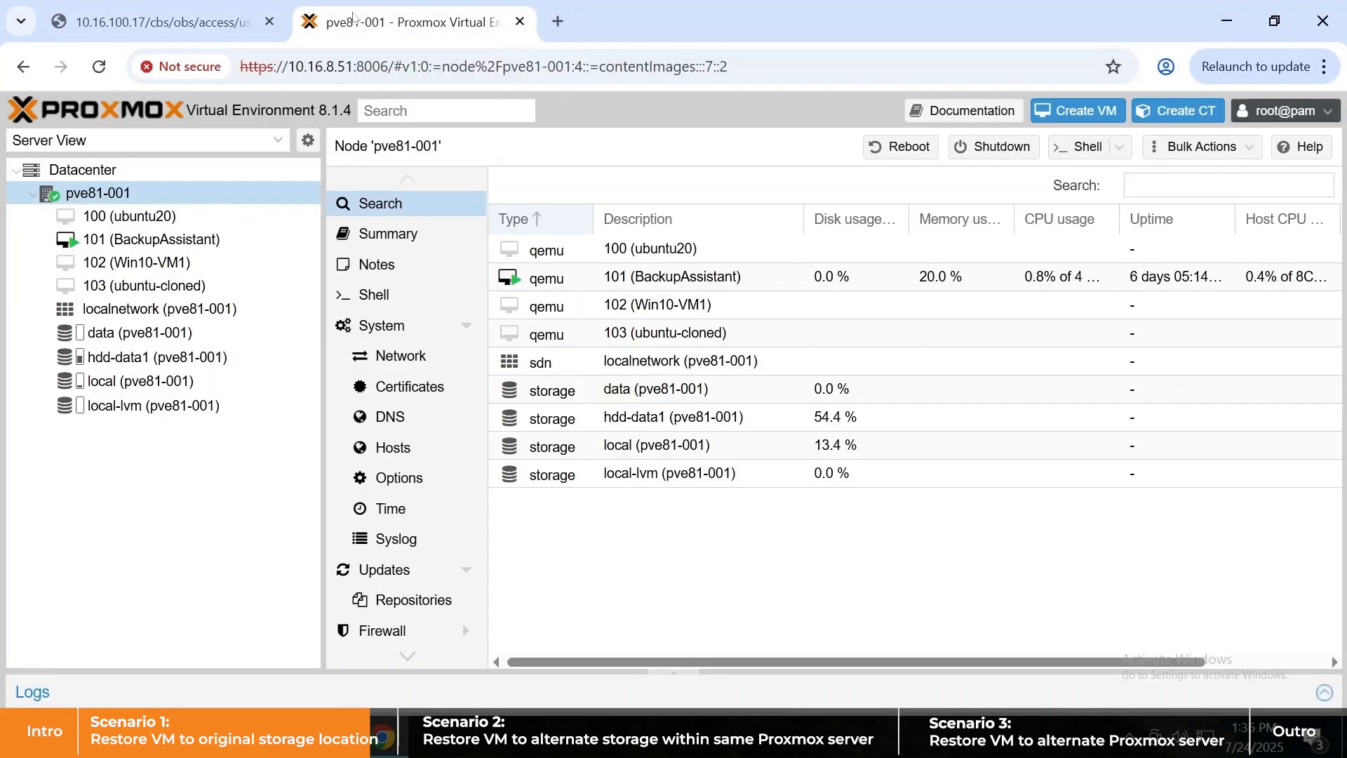
# - Start restored VM 103 (ubuntu-cloned) from its Console on node pve81-001
pyautogui.click(188, 287)
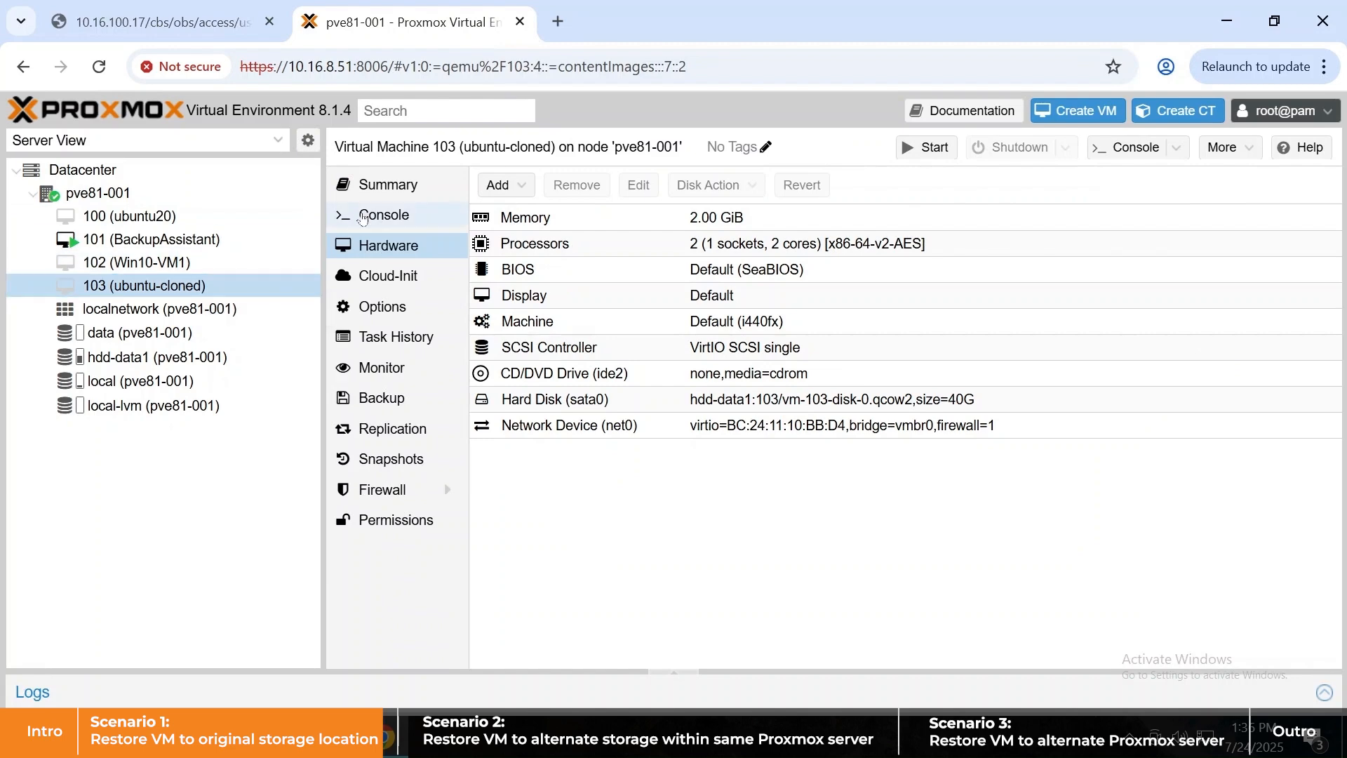
pyautogui.click(379, 215)
pyautogui.click(942, 438)
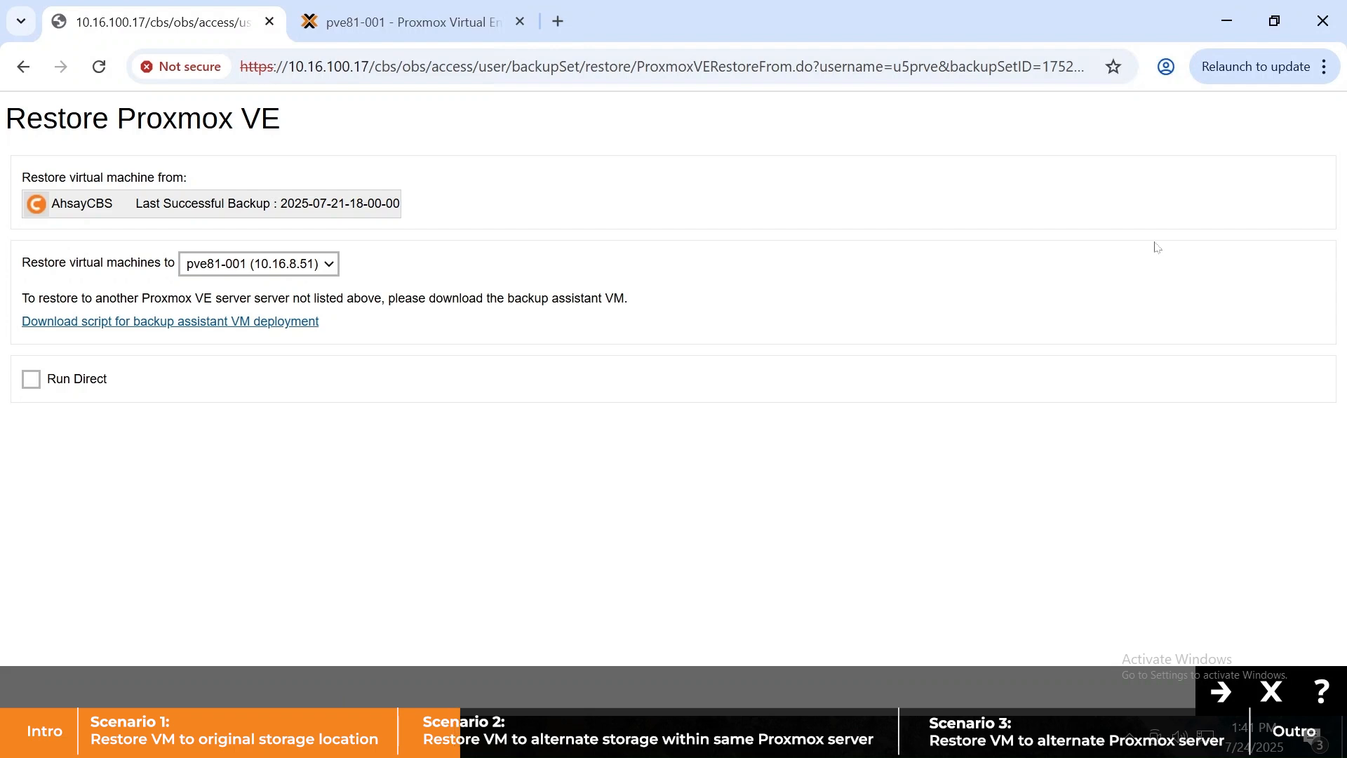
# - Keep pve81-001 as the restore destination and enable Run Direct restore
pyautogui.click(331, 263)
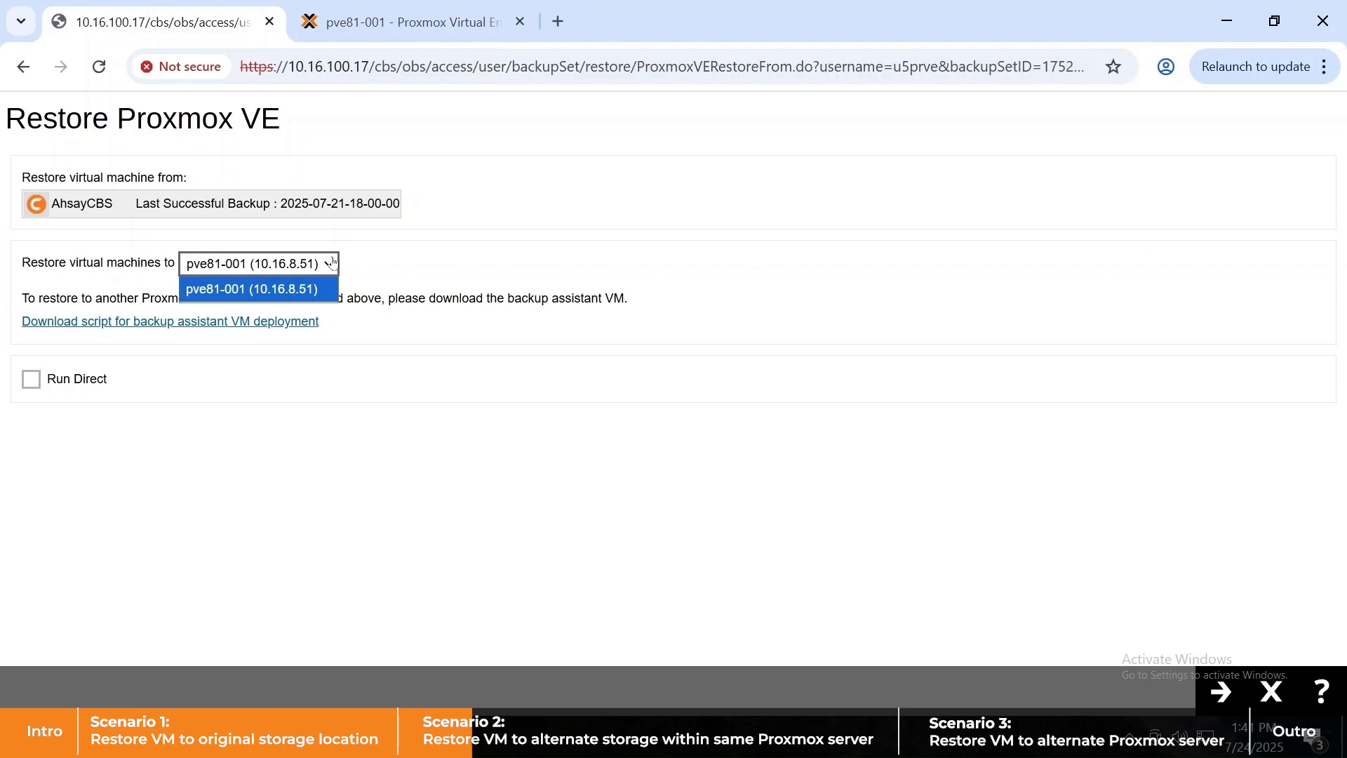
pyautogui.click(367, 265)
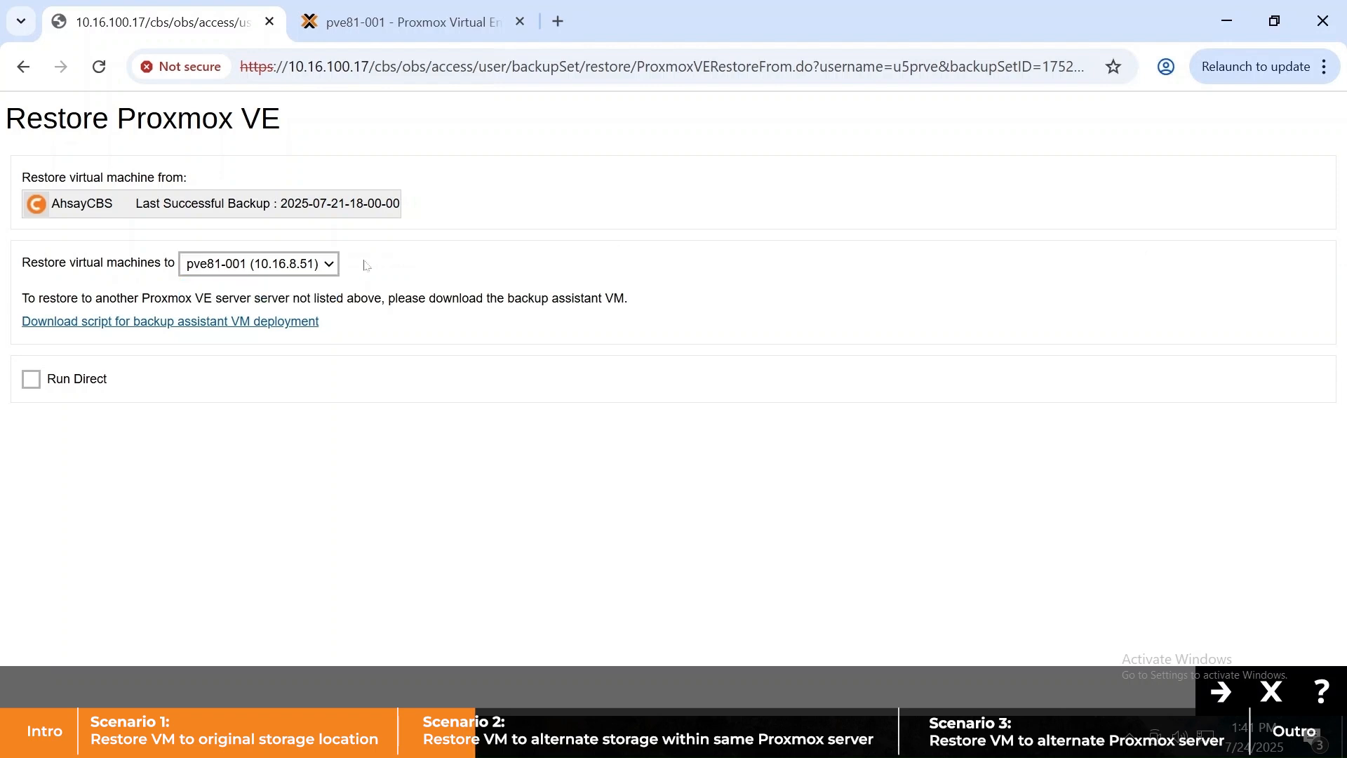
pyautogui.click(29, 388)
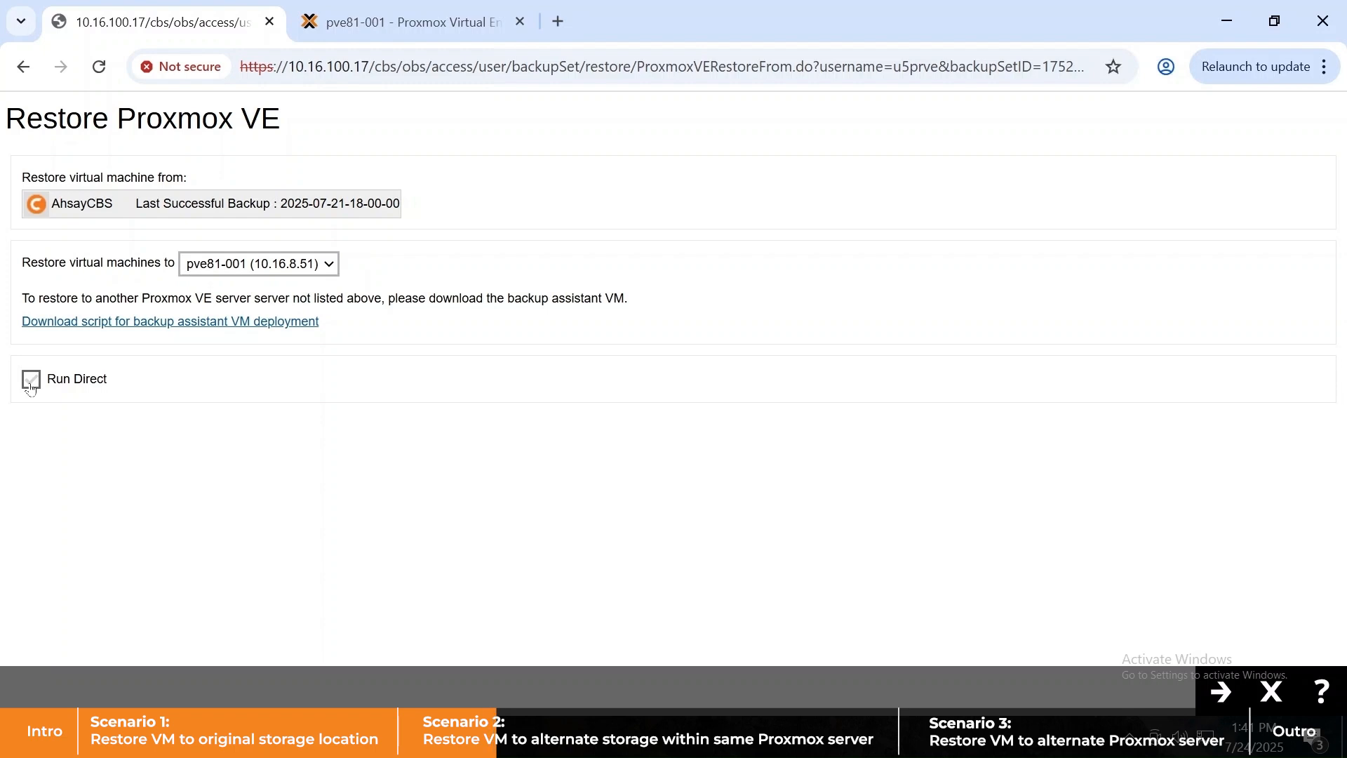
pyautogui.click(1220, 691)
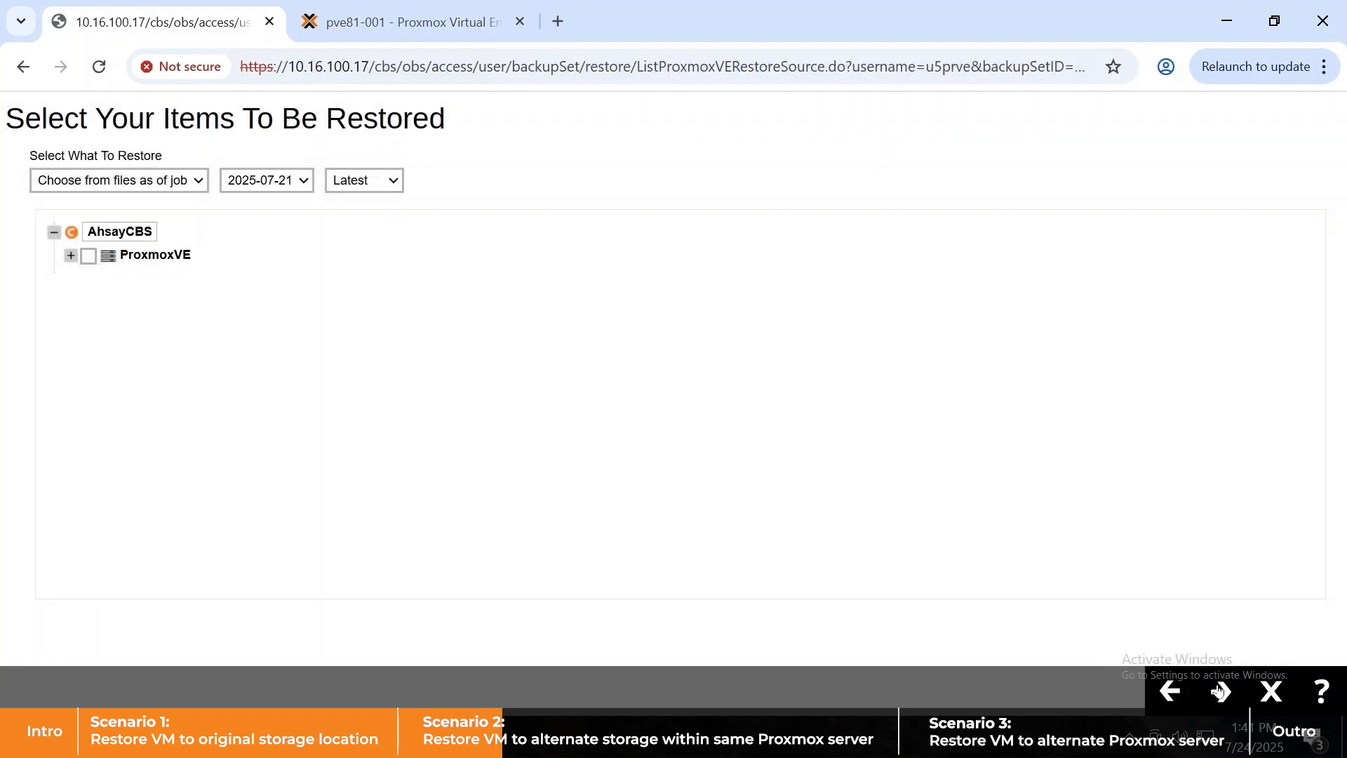
# - Select VM 103 (ubuntu-cloned) from the 2025-07-16 backup under ProxmoxVE
pyautogui.click(309, 186)
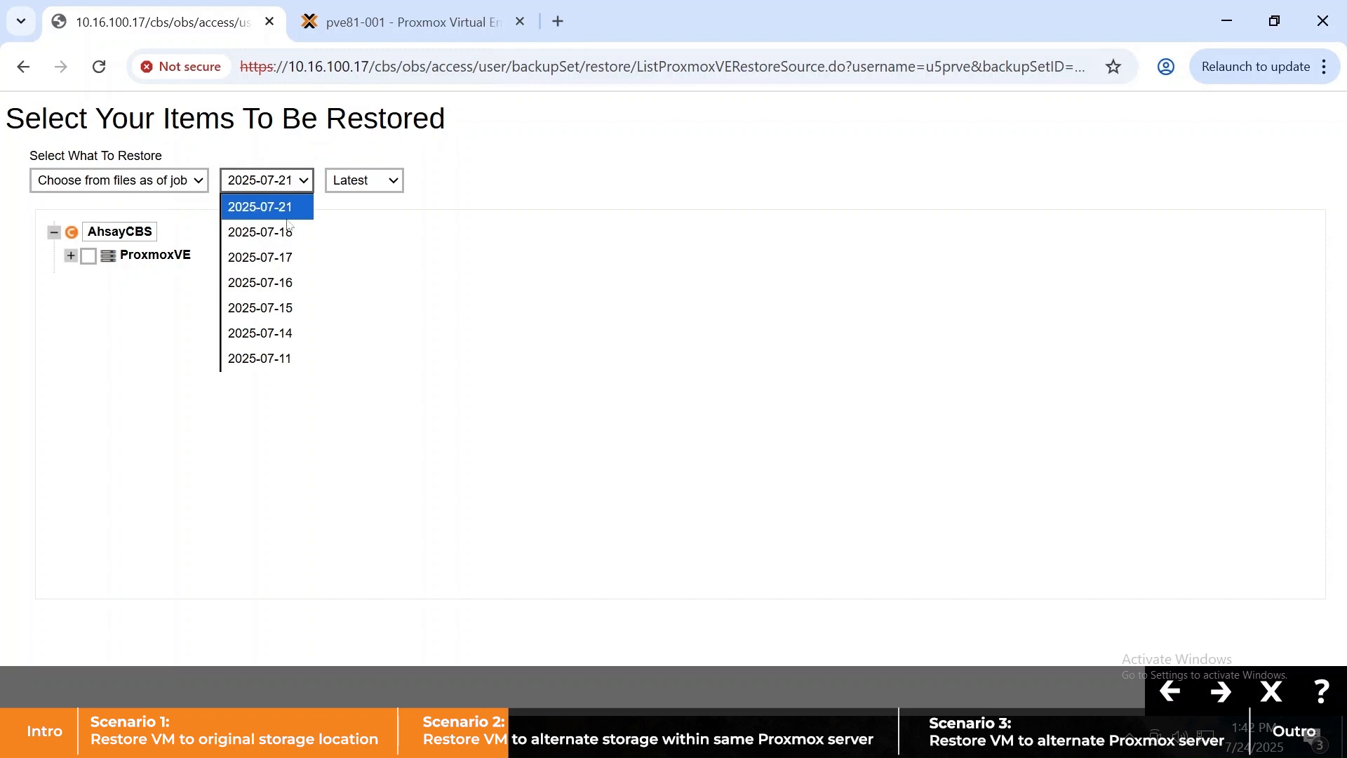
pyautogui.click(280, 282)
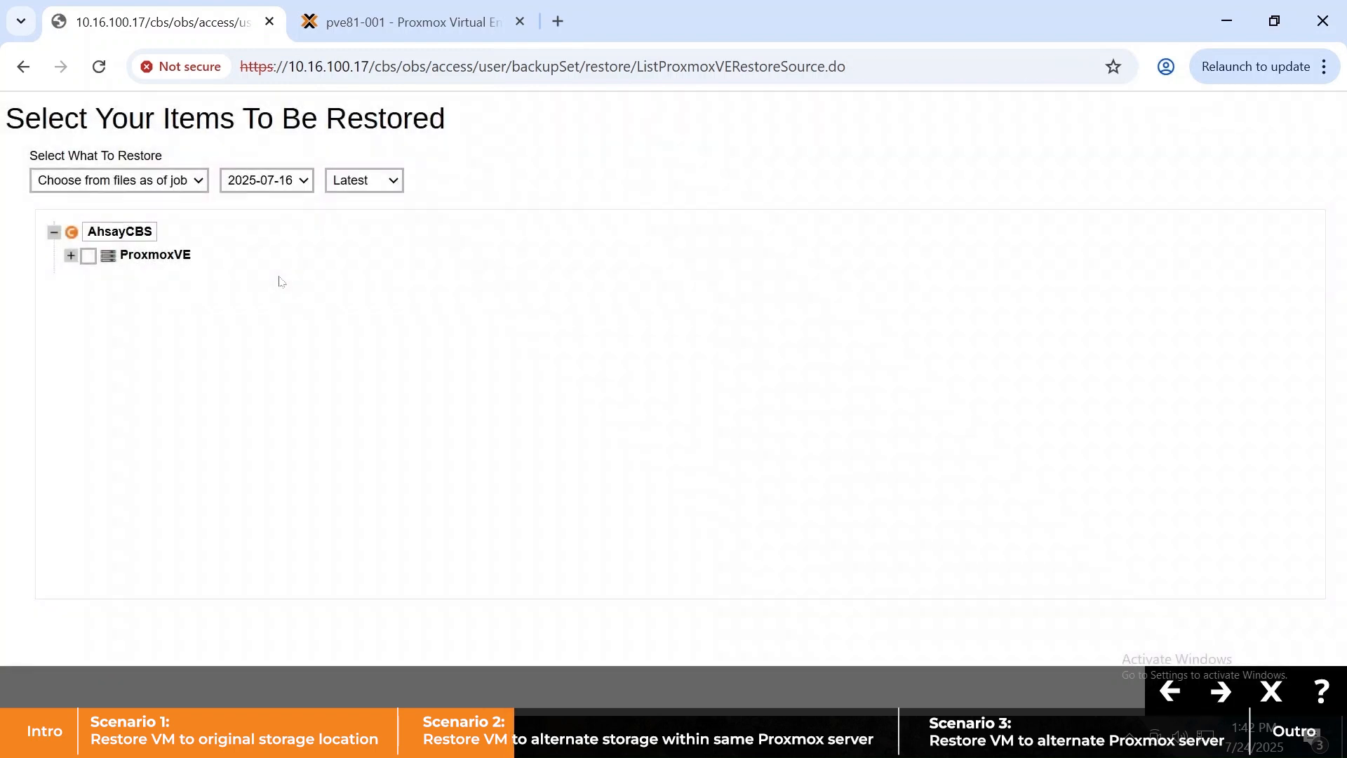
pyautogui.click(70, 257)
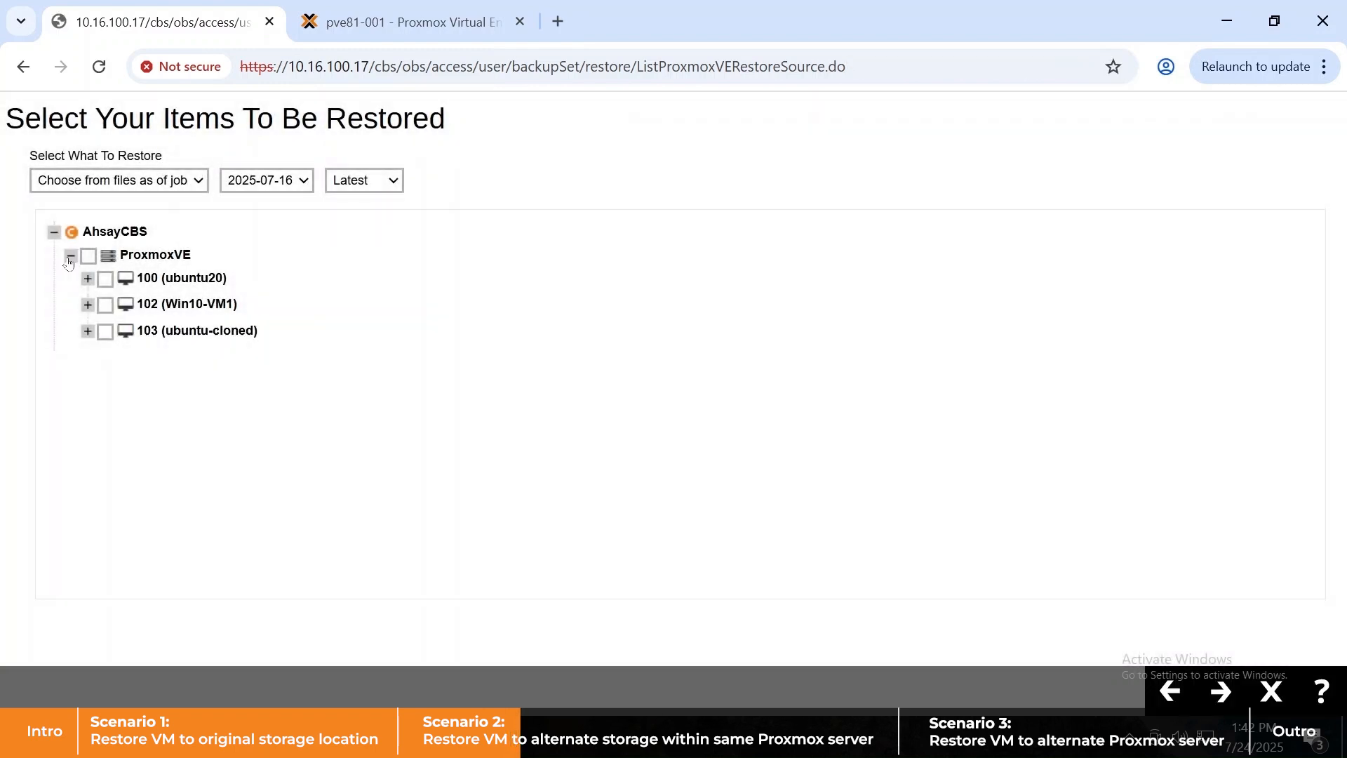
pyautogui.click(105, 332)
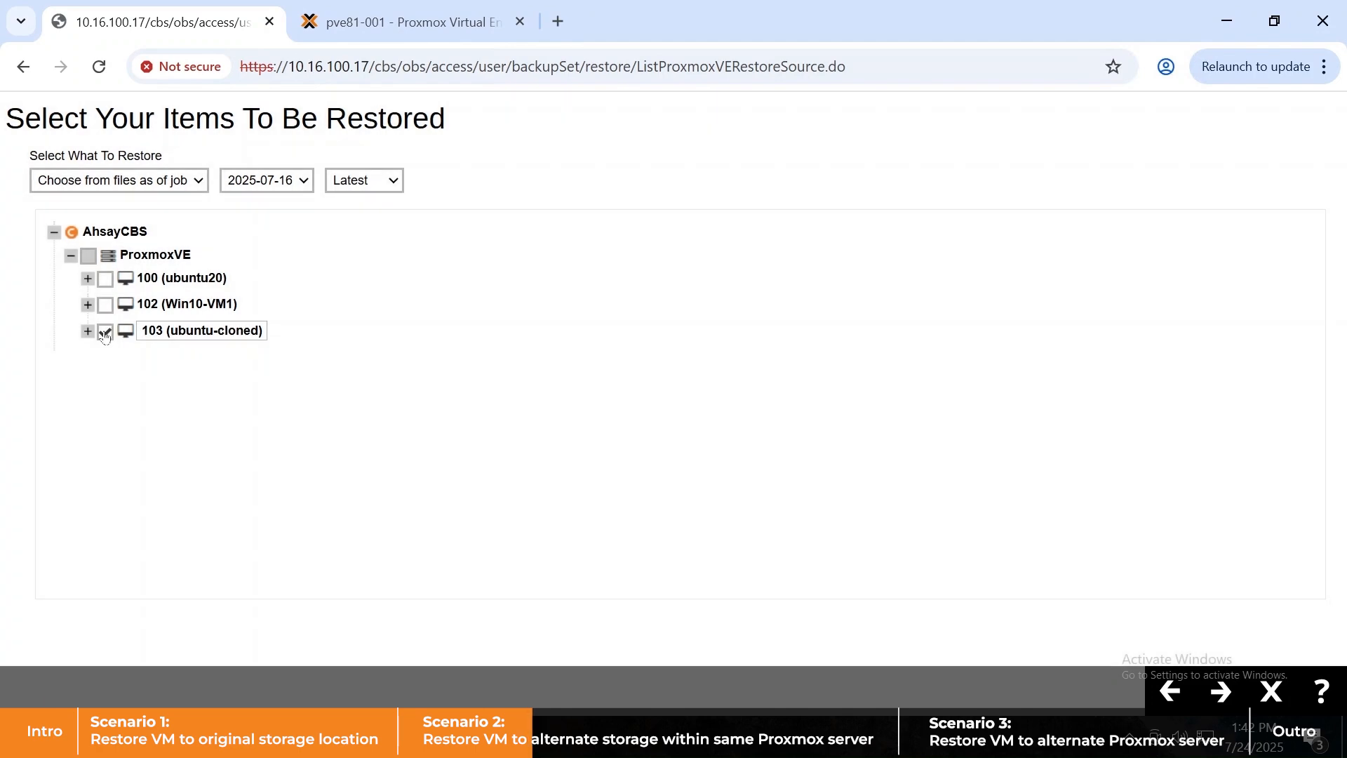
pyautogui.click(401, 33)
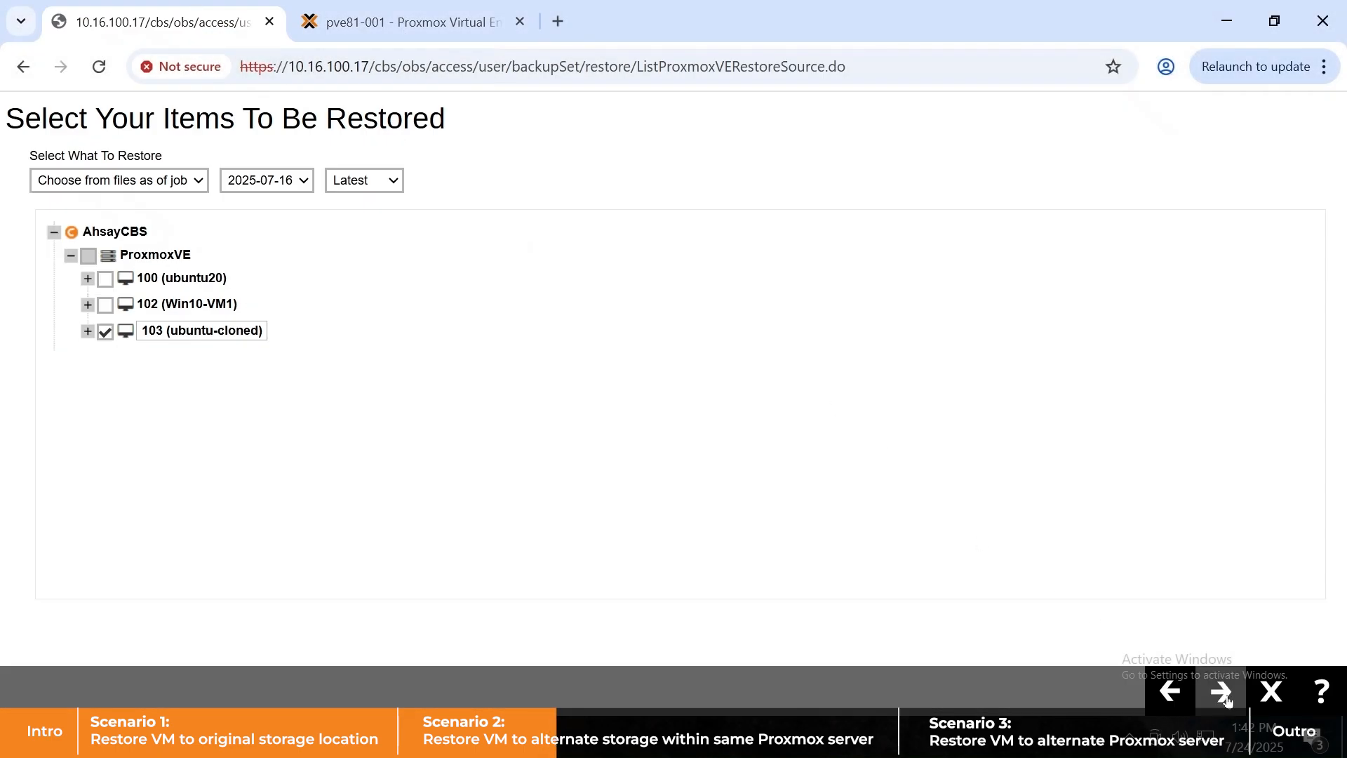
pyautogui.click(1224, 695)
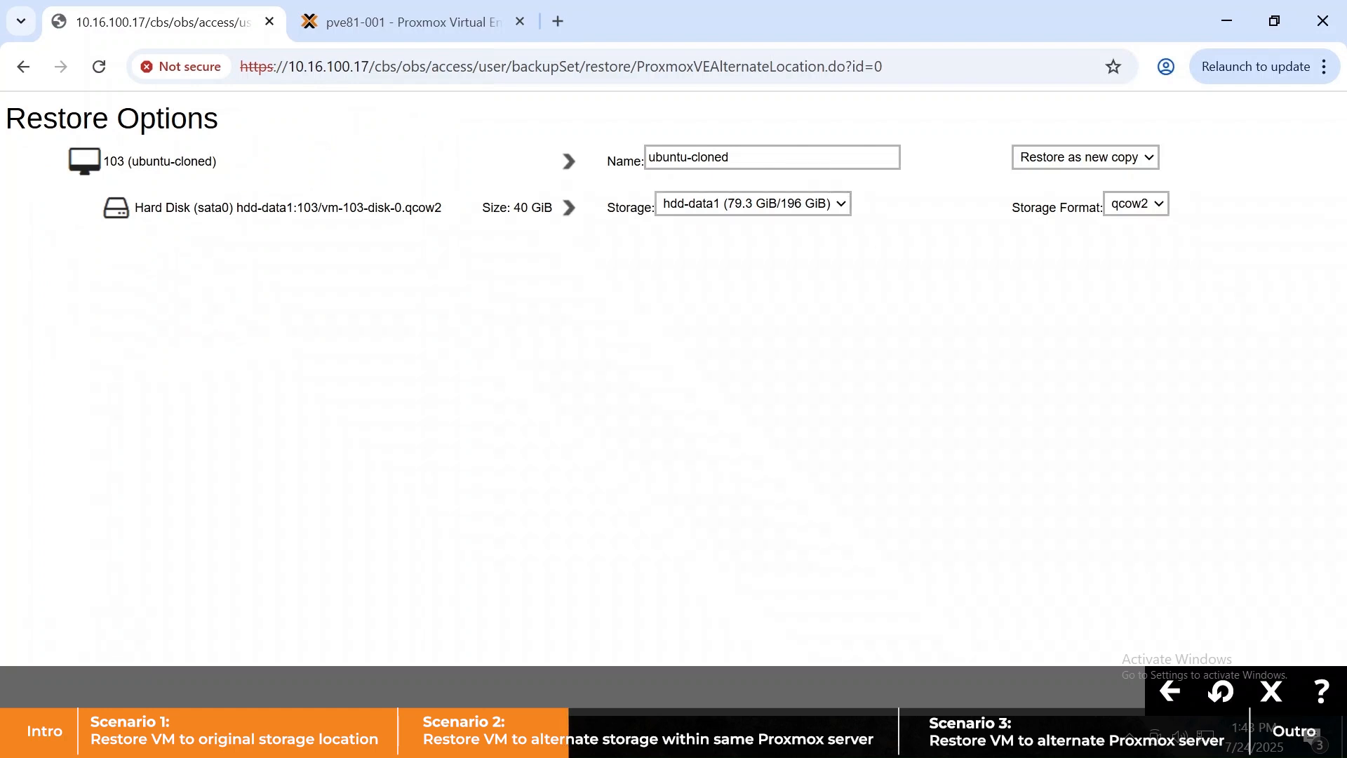
# - Name the copy restored-ubuntu-cloned, keep Restore as new copy, and target the data storage
pyautogui.write('restored-')
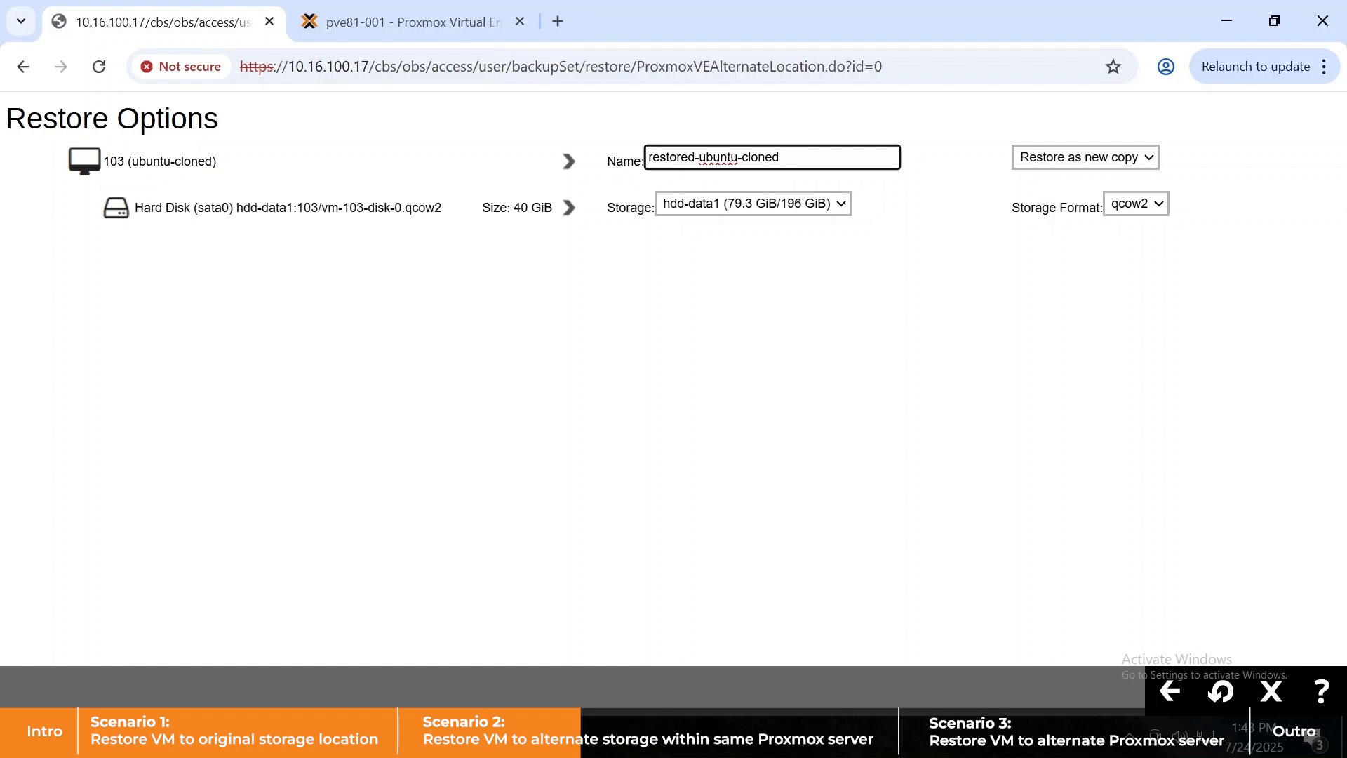
pyautogui.click(1142, 161)
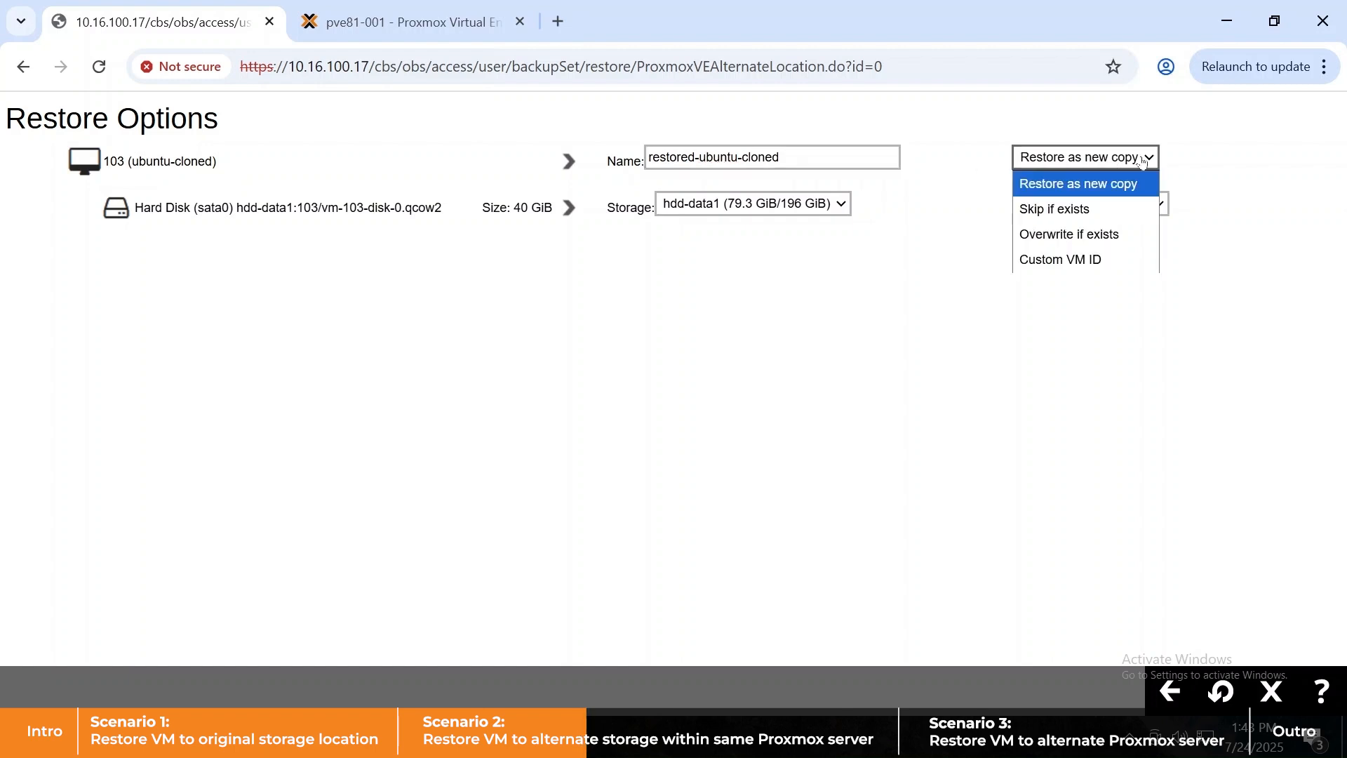
pyautogui.click(1237, 161)
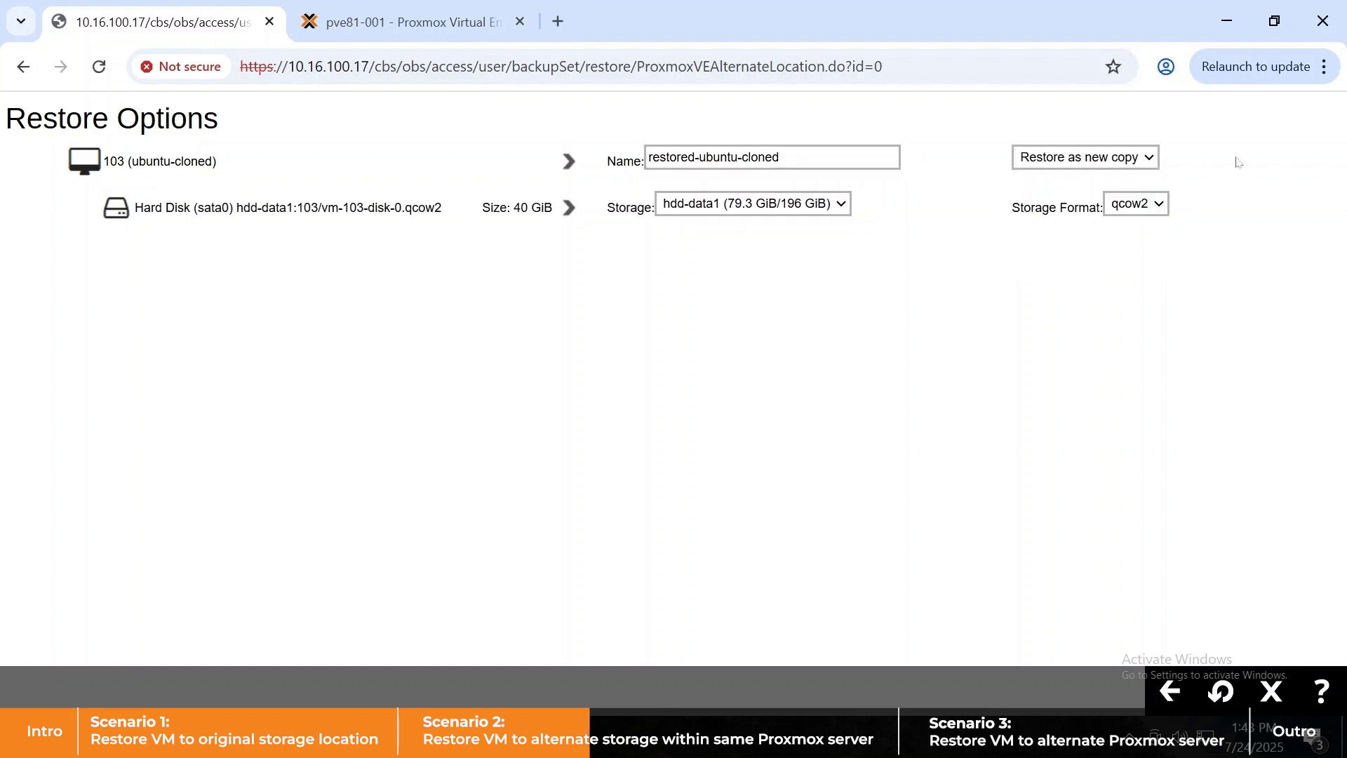
pyautogui.click(829, 202)
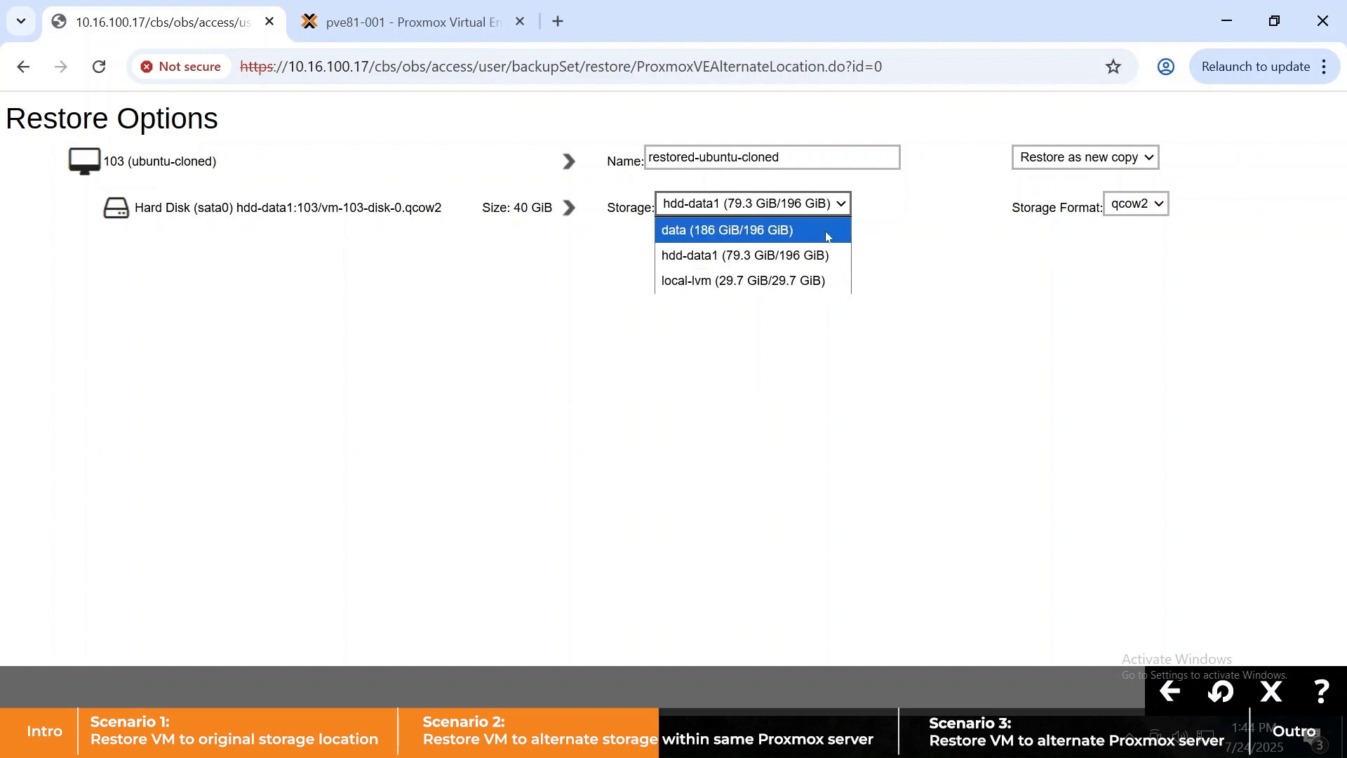
pyautogui.click(827, 232)
pyautogui.click(1156, 206)
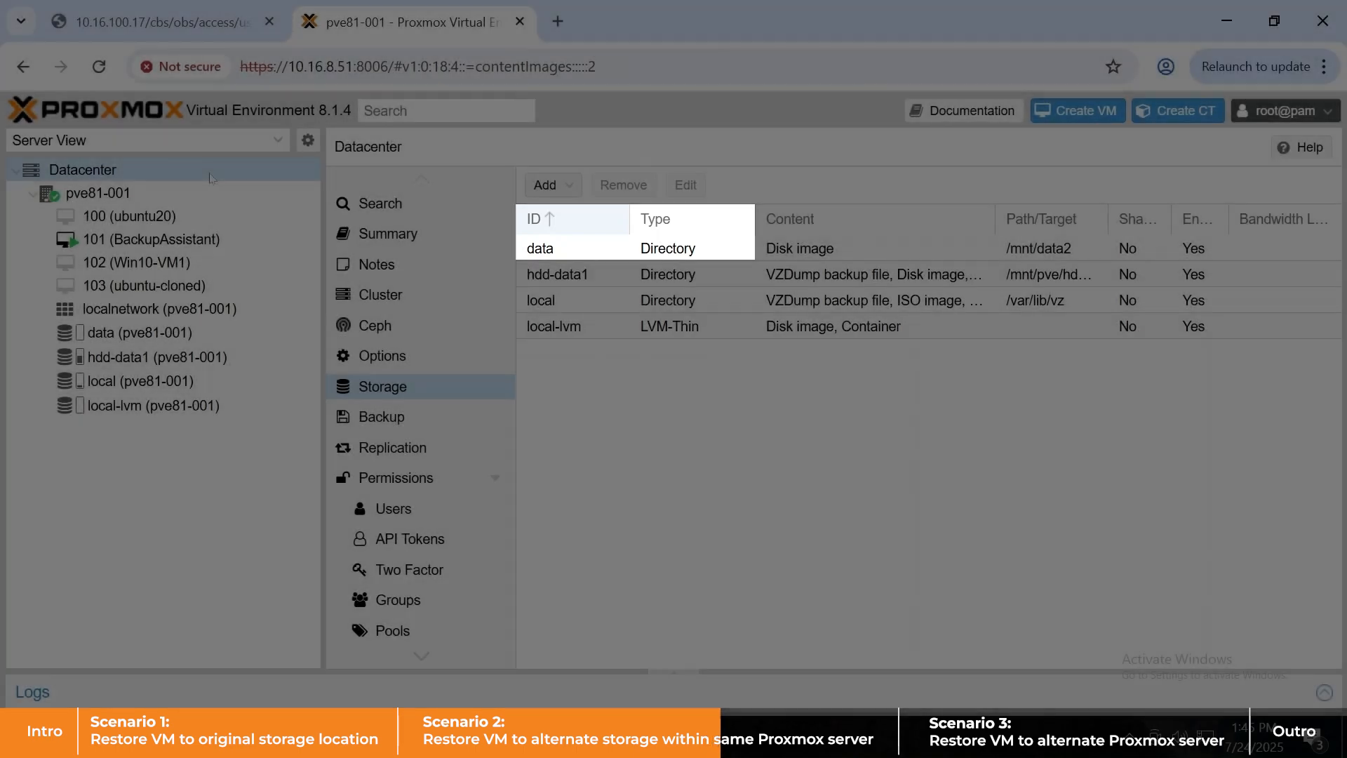
# - Return from the Proxmox storage list to the AhsayCBS restore options
pyautogui.click(200, 23)
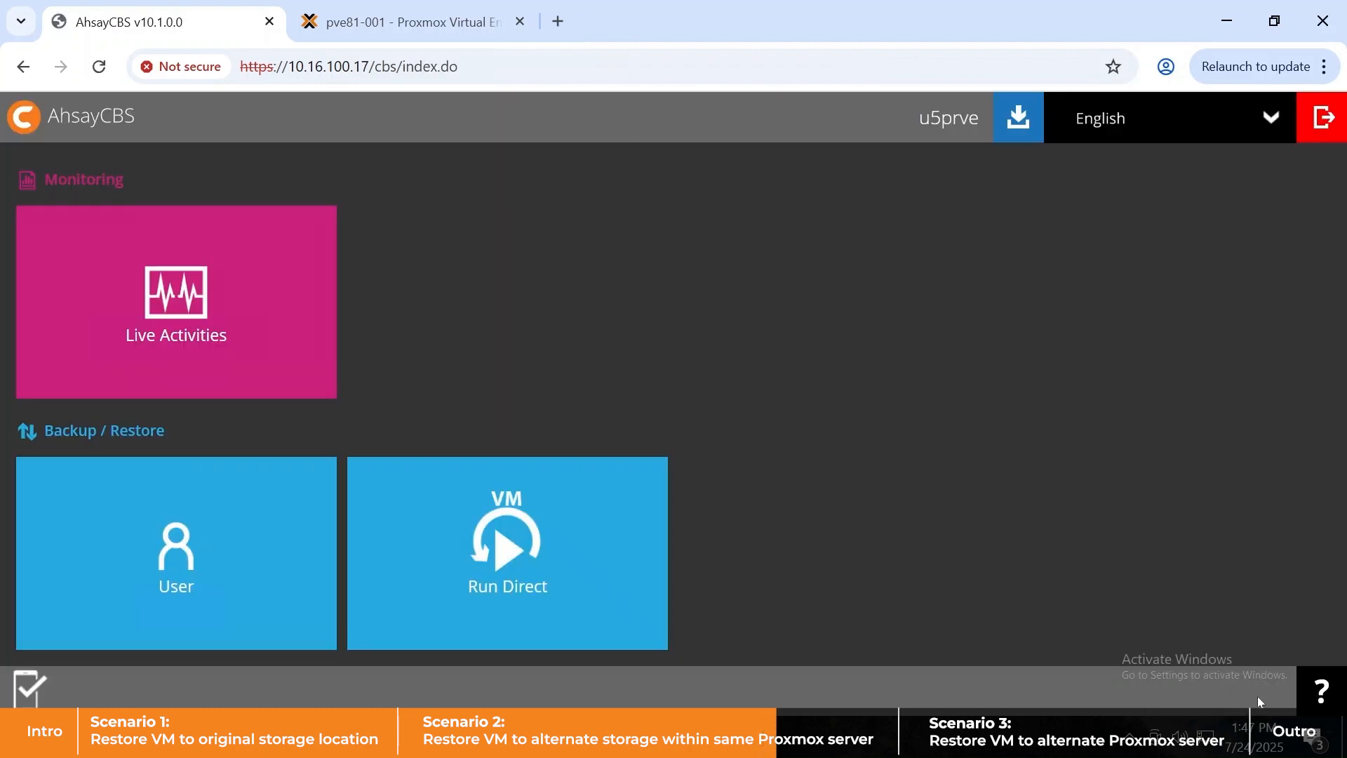
# - Follow the running restore under Live Activities > Restore Status
pyautogui.click(267, 292)
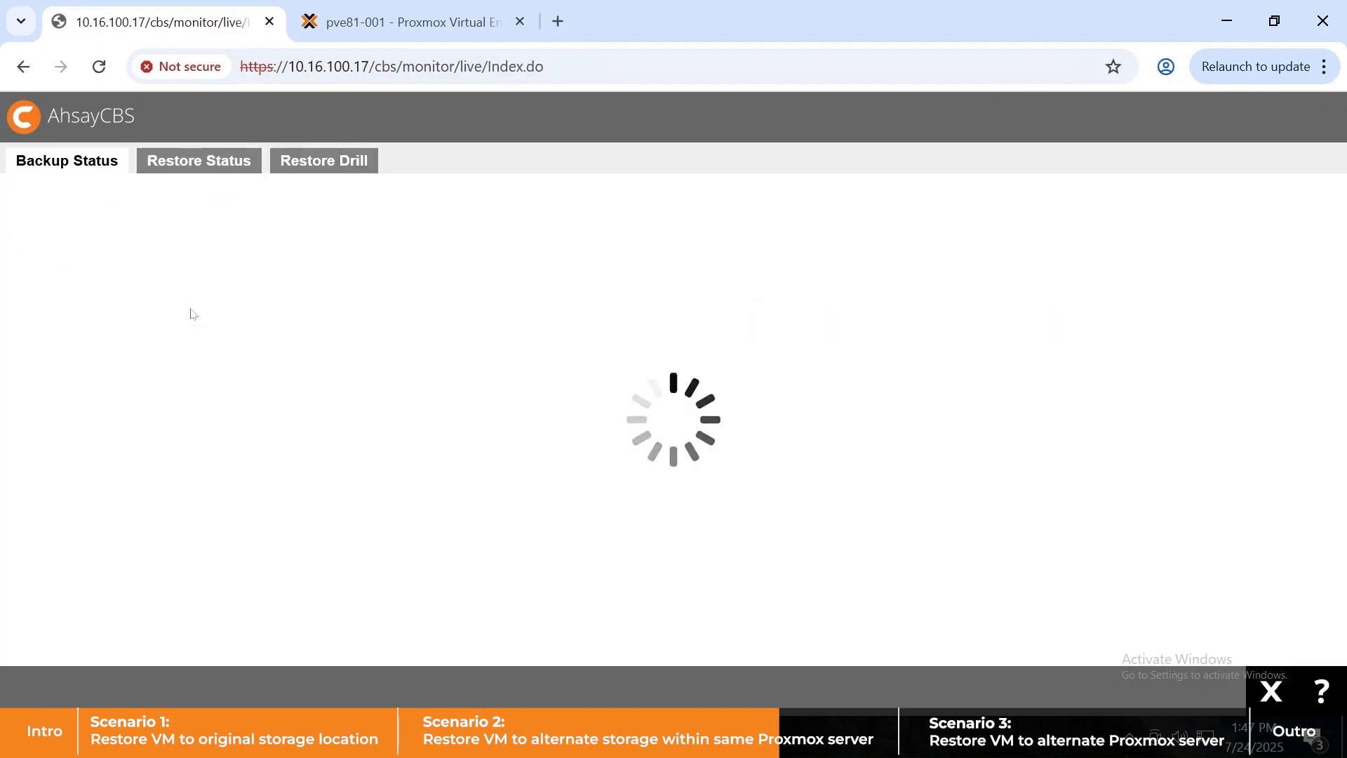
pyautogui.click(173, 162)
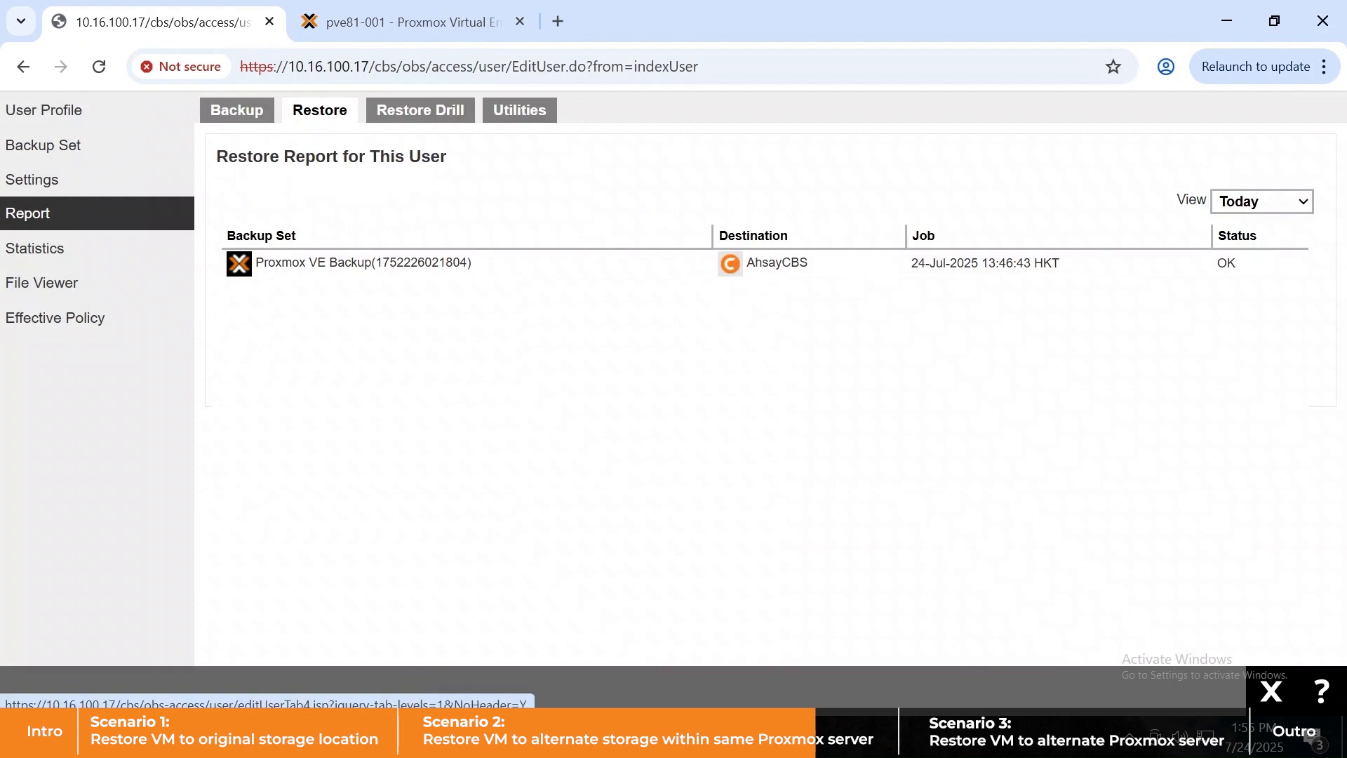
# - Verify VM 104's disk is on the data storage, then start it from its Console
pyautogui.click(354, 26)
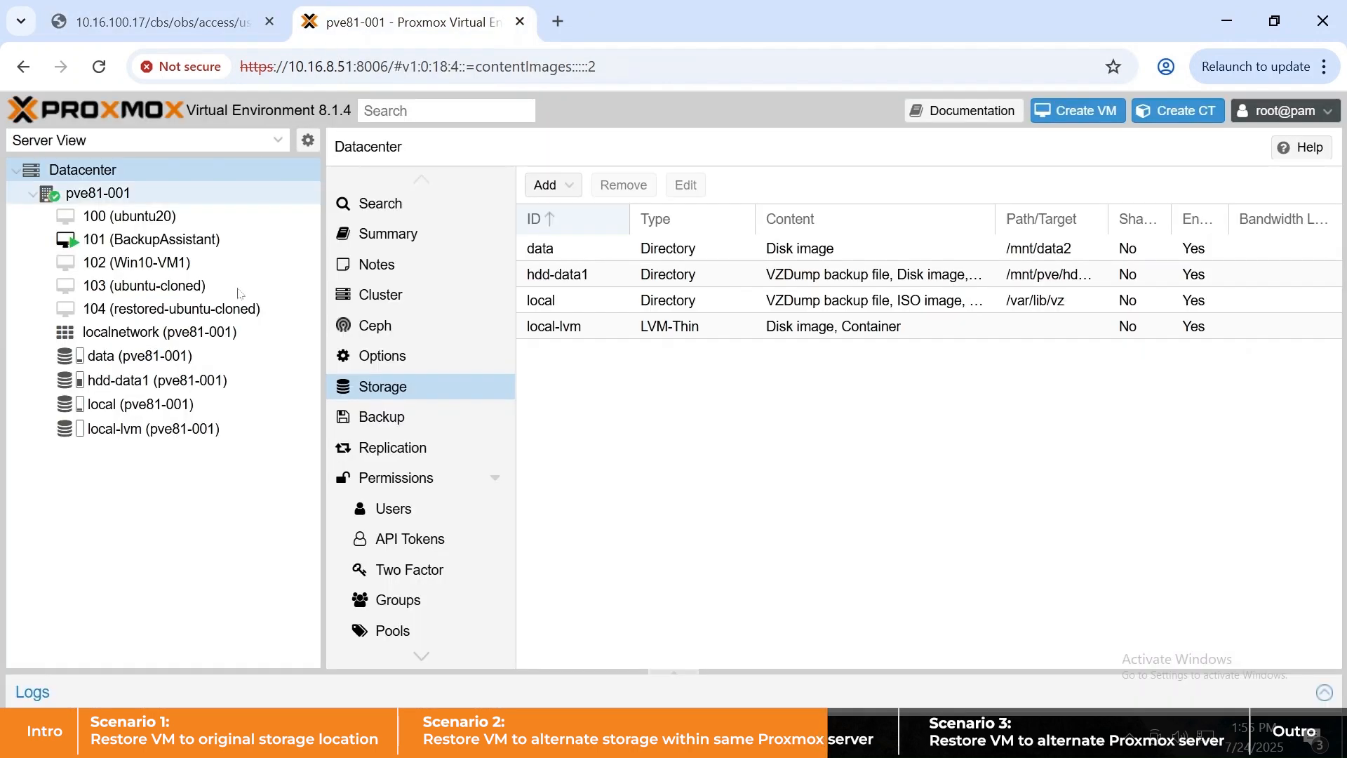
pyautogui.click(235, 310)
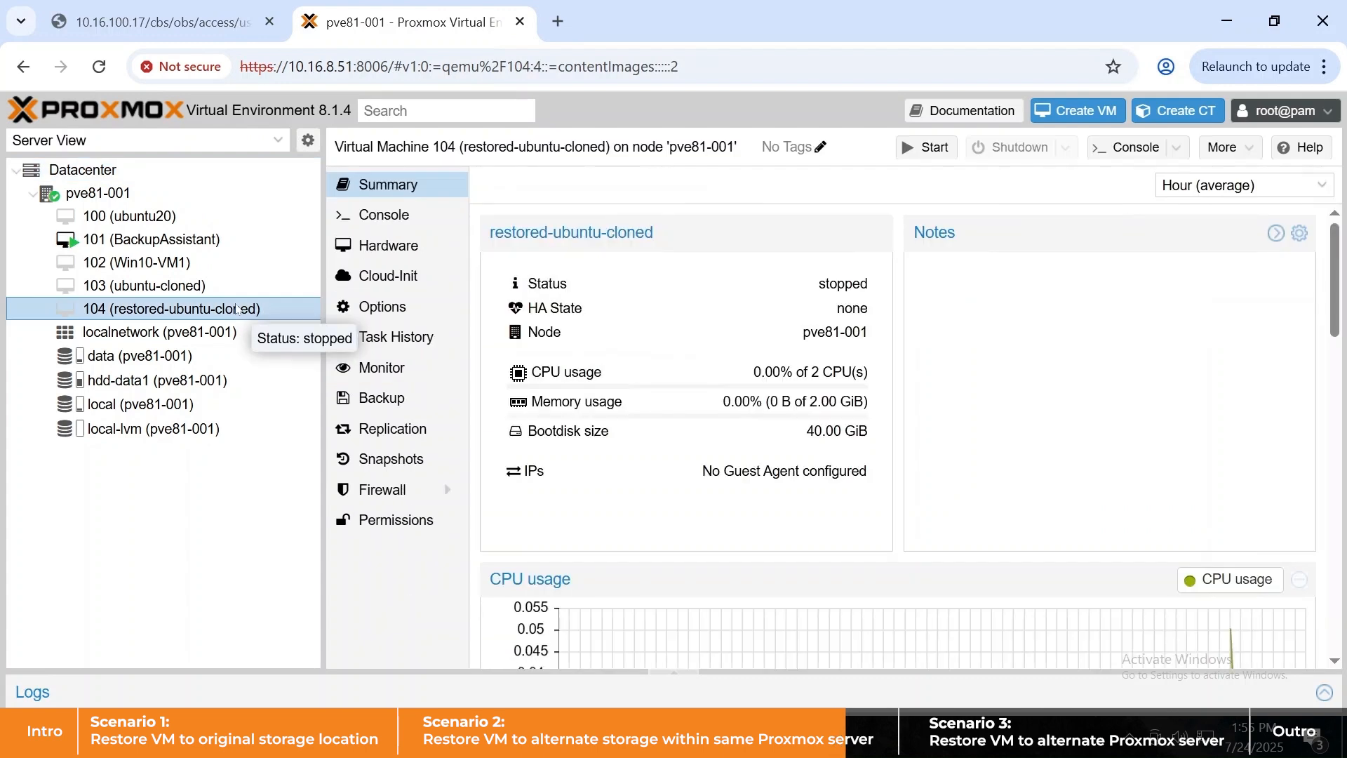
pyautogui.click(360, 251)
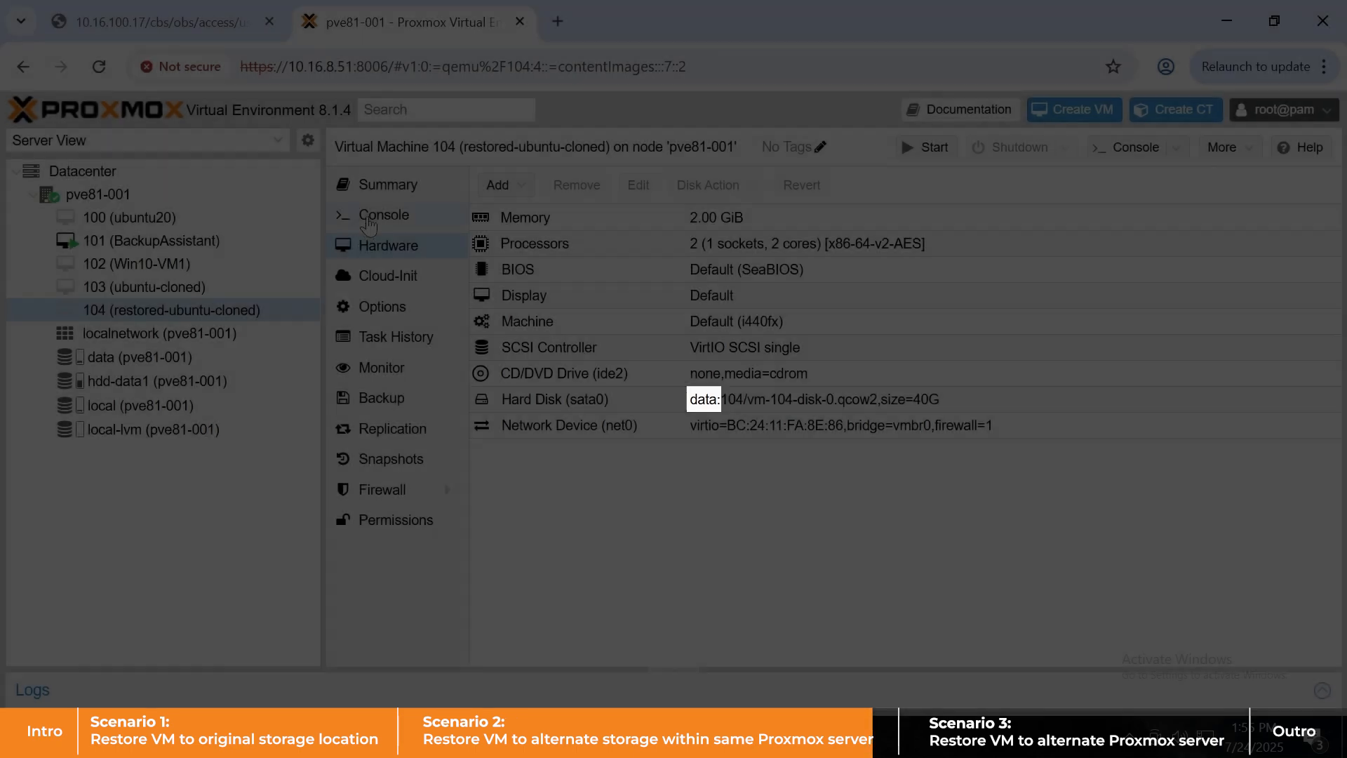
pyautogui.click(371, 215)
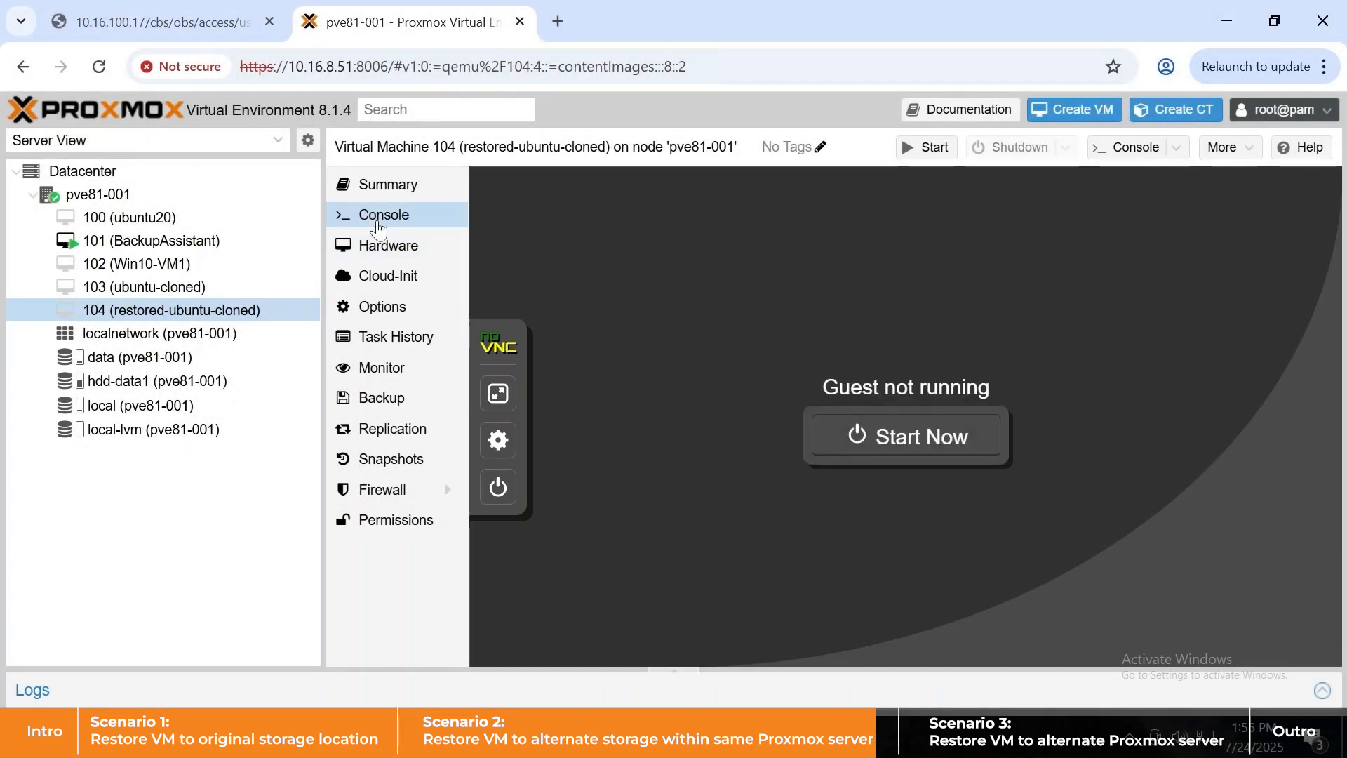
pyautogui.click(940, 442)
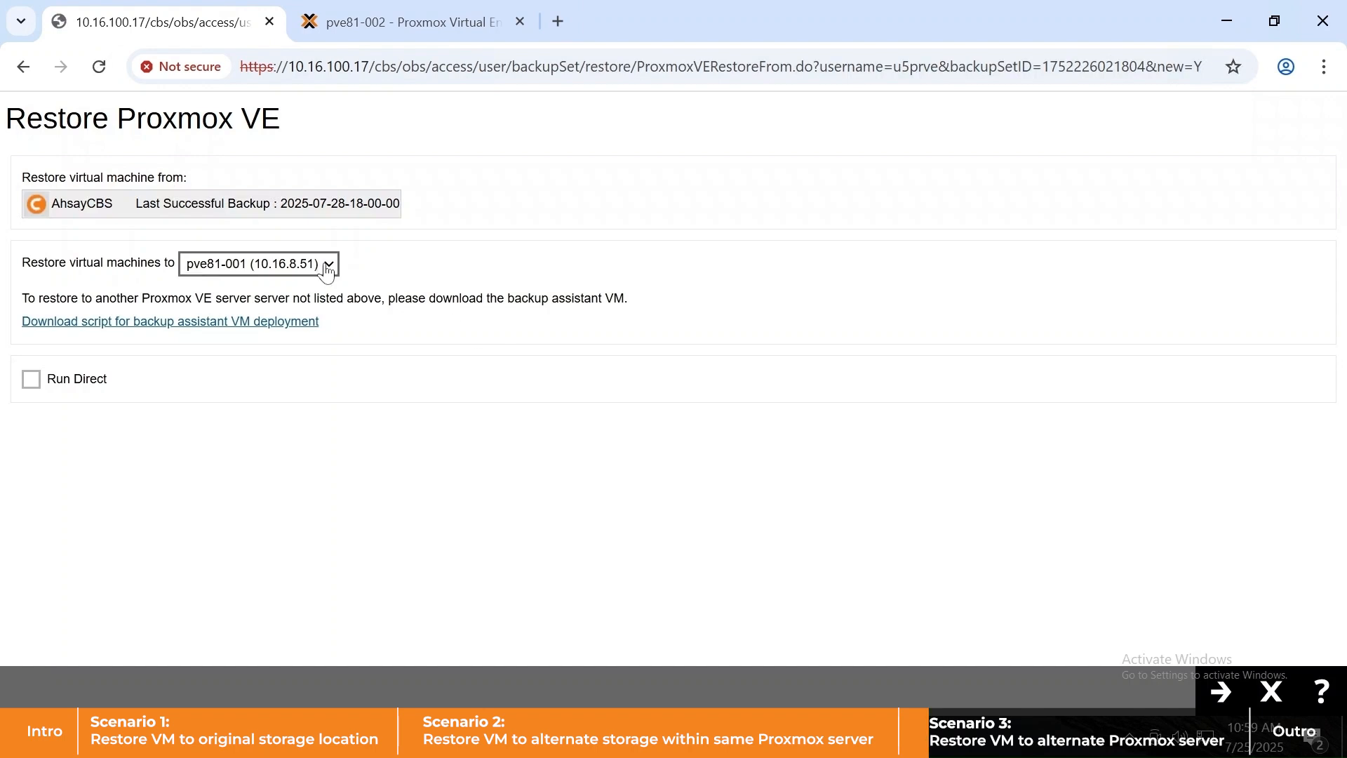
# - Leave the target server list unchanged and download DeployAVM.sh (48.6 KB)
pyautogui.click(324, 270)
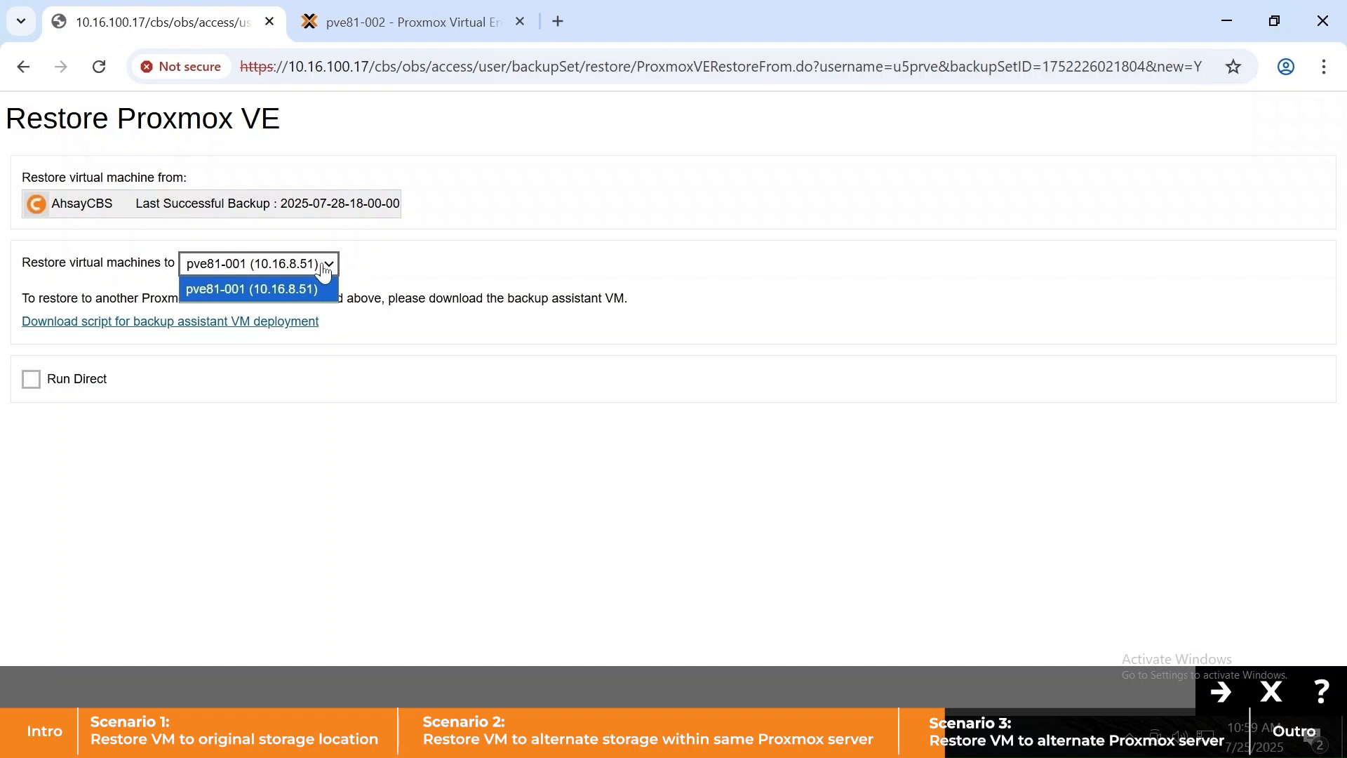
pyautogui.click(372, 265)
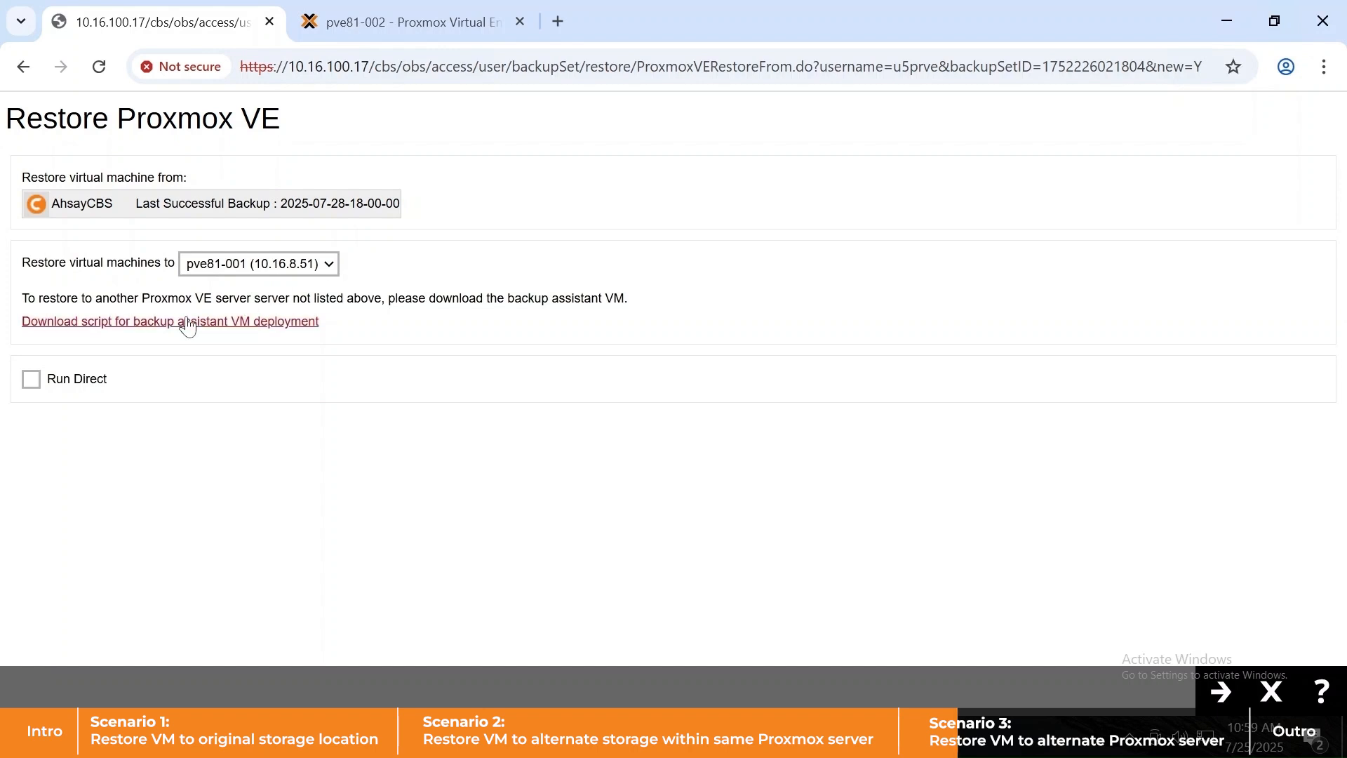
pyautogui.click(161, 321)
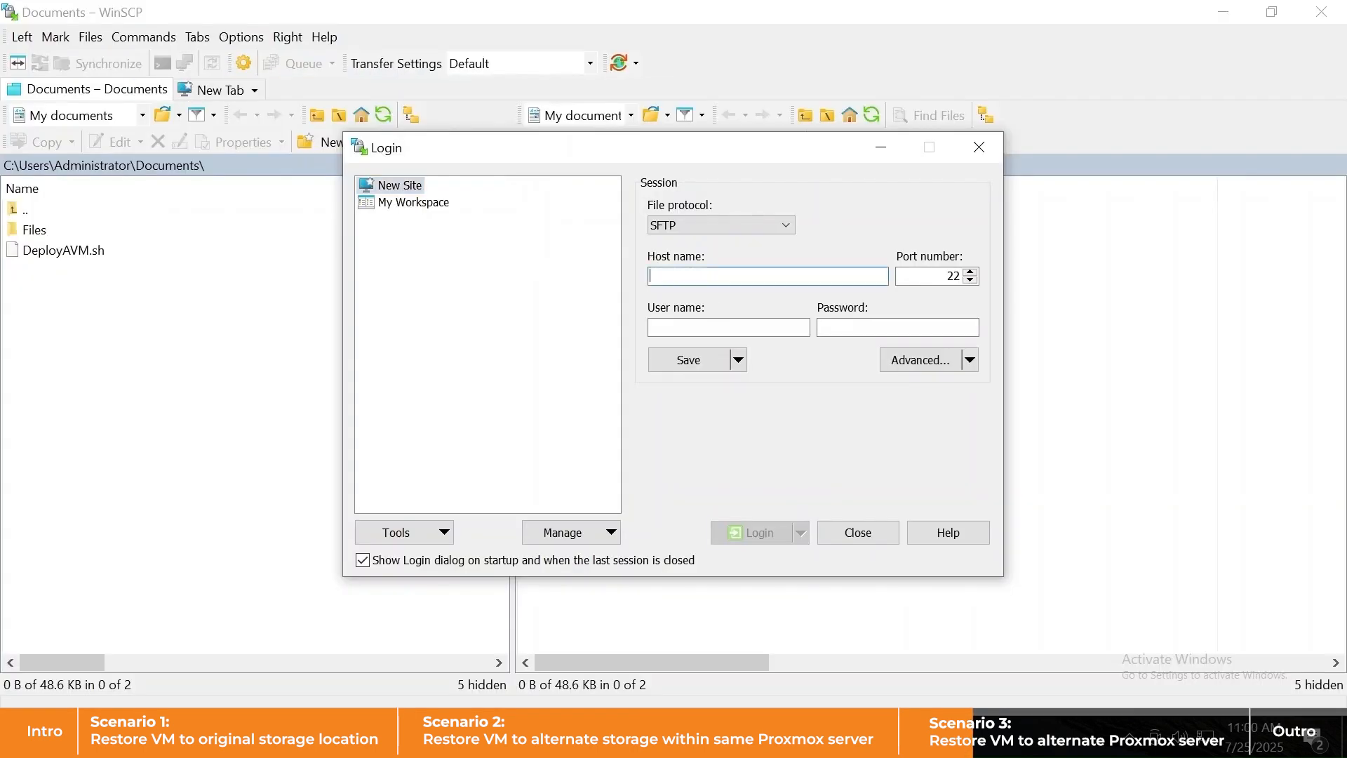
# - Log in over SFTP to 10.16.8.53 as root and upload DeployAVM.sh into /root
pyautogui.write('10.')
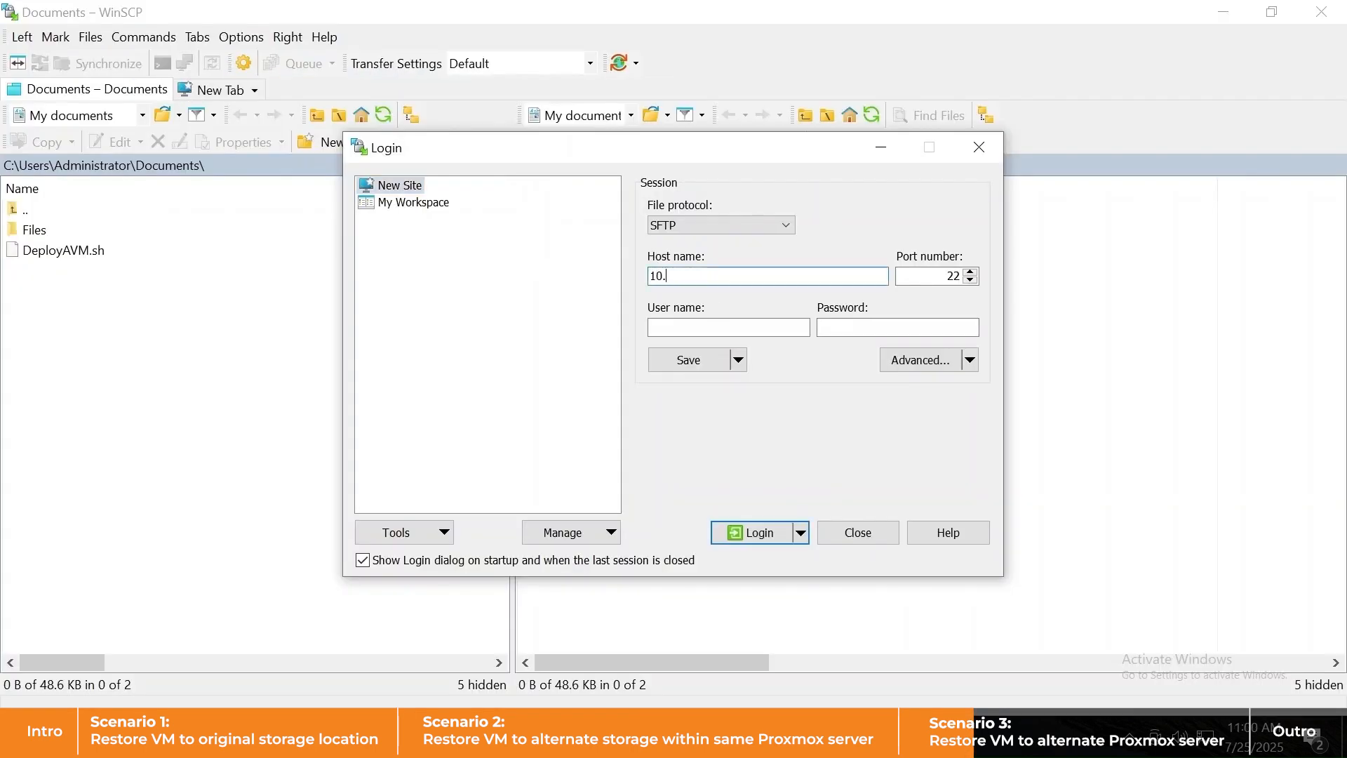
pyautogui.press('Tab')
pyautogui.press('Tab')
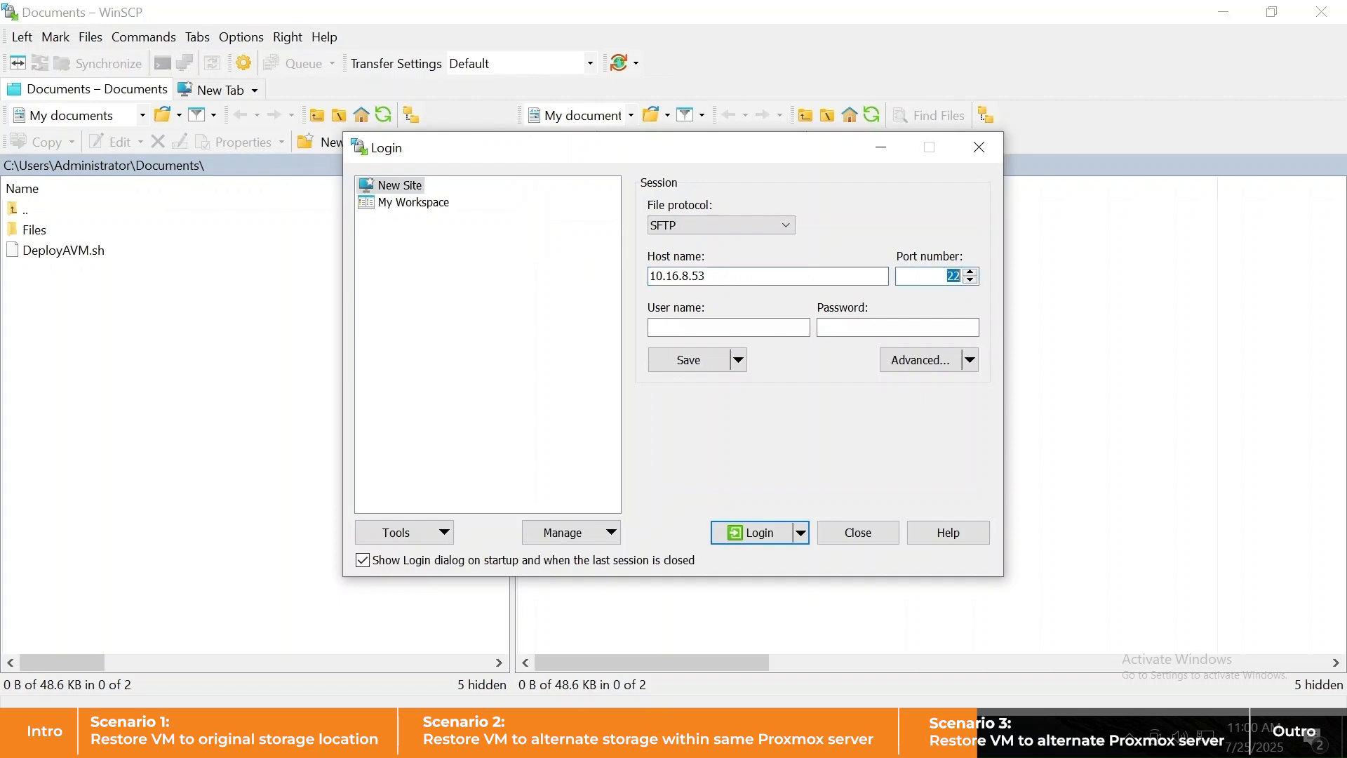
pyautogui.write('root')
pyautogui.press('Tab')
pyautogui.write('••••••')
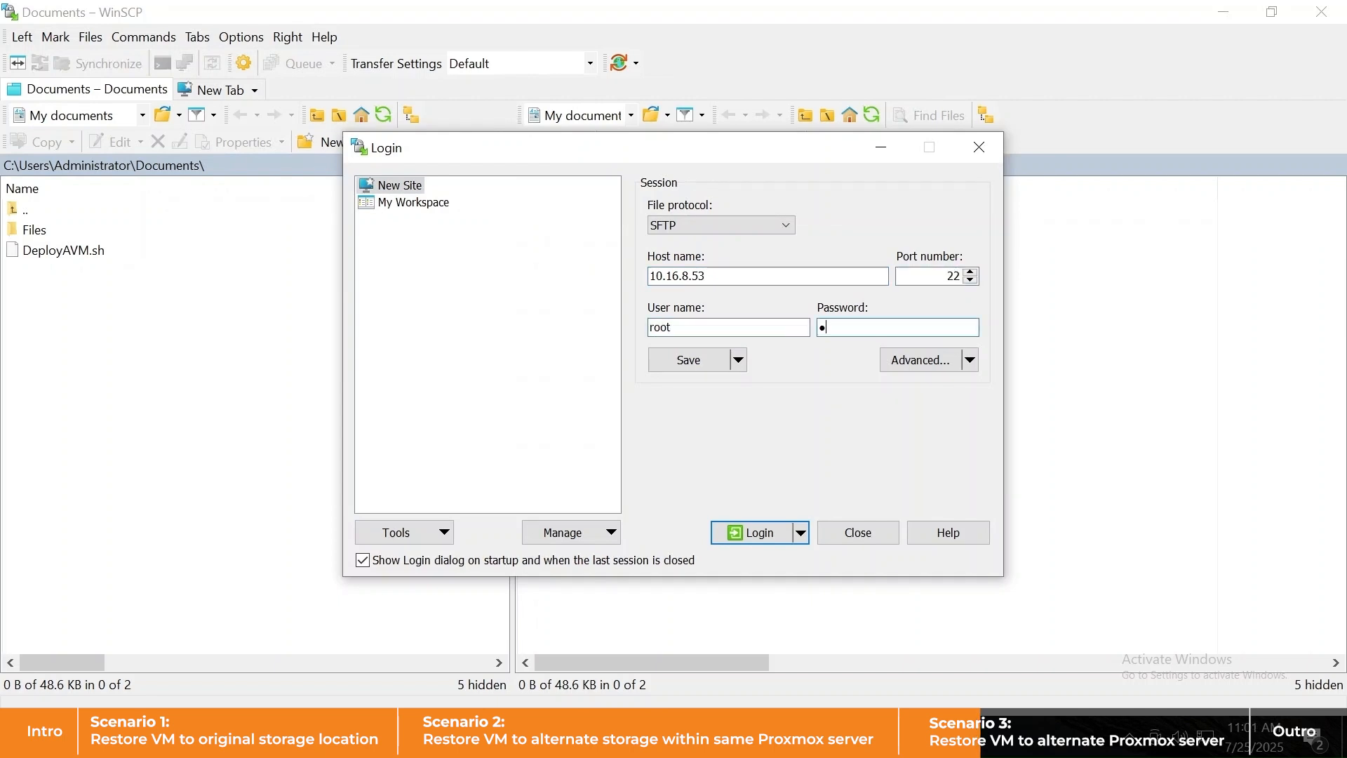
pyautogui.press('Return')
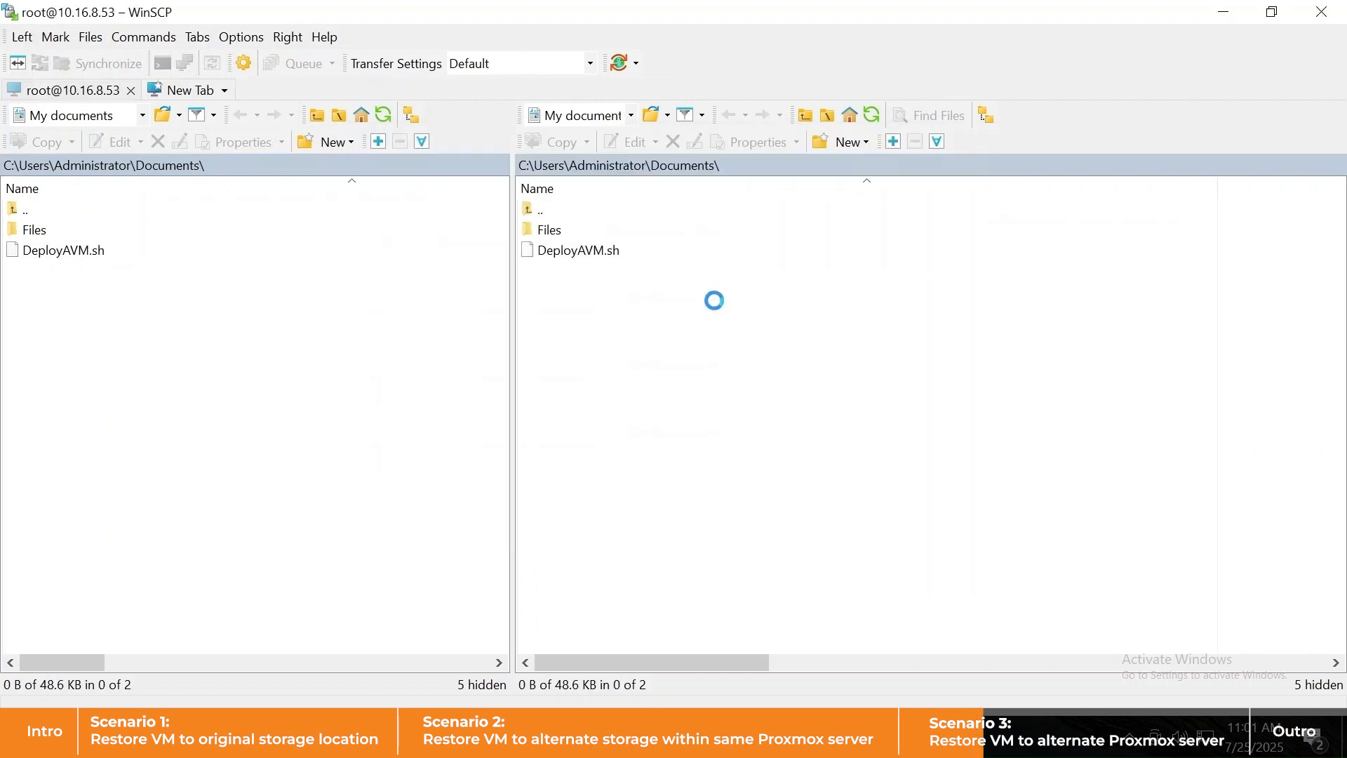
pyautogui.moveTo(66, 253); pyautogui.dragTo(591, 324)
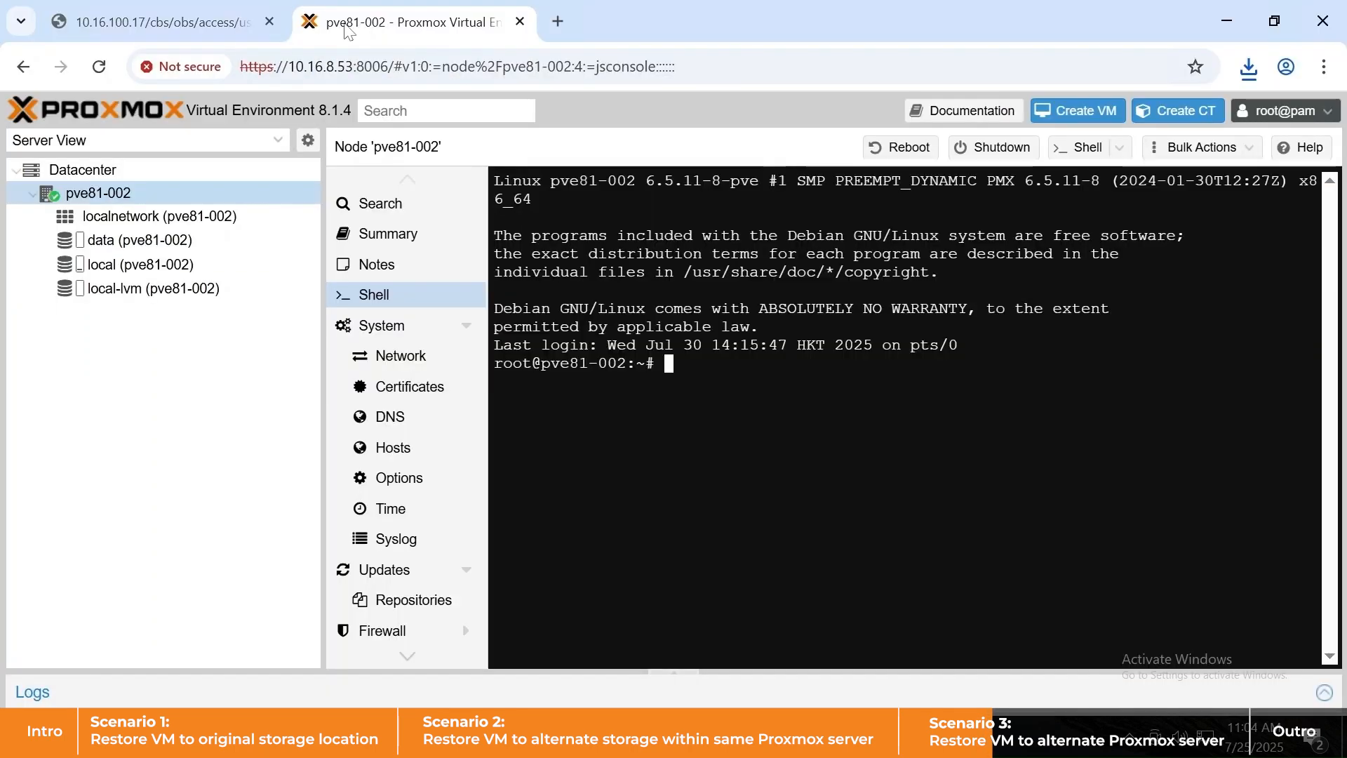
# - Run DeployAVM.sh with the root password to create VM 100 (BackupAssistant), then open its setup note
pyautogui.write('sh DeployAVM.sh')
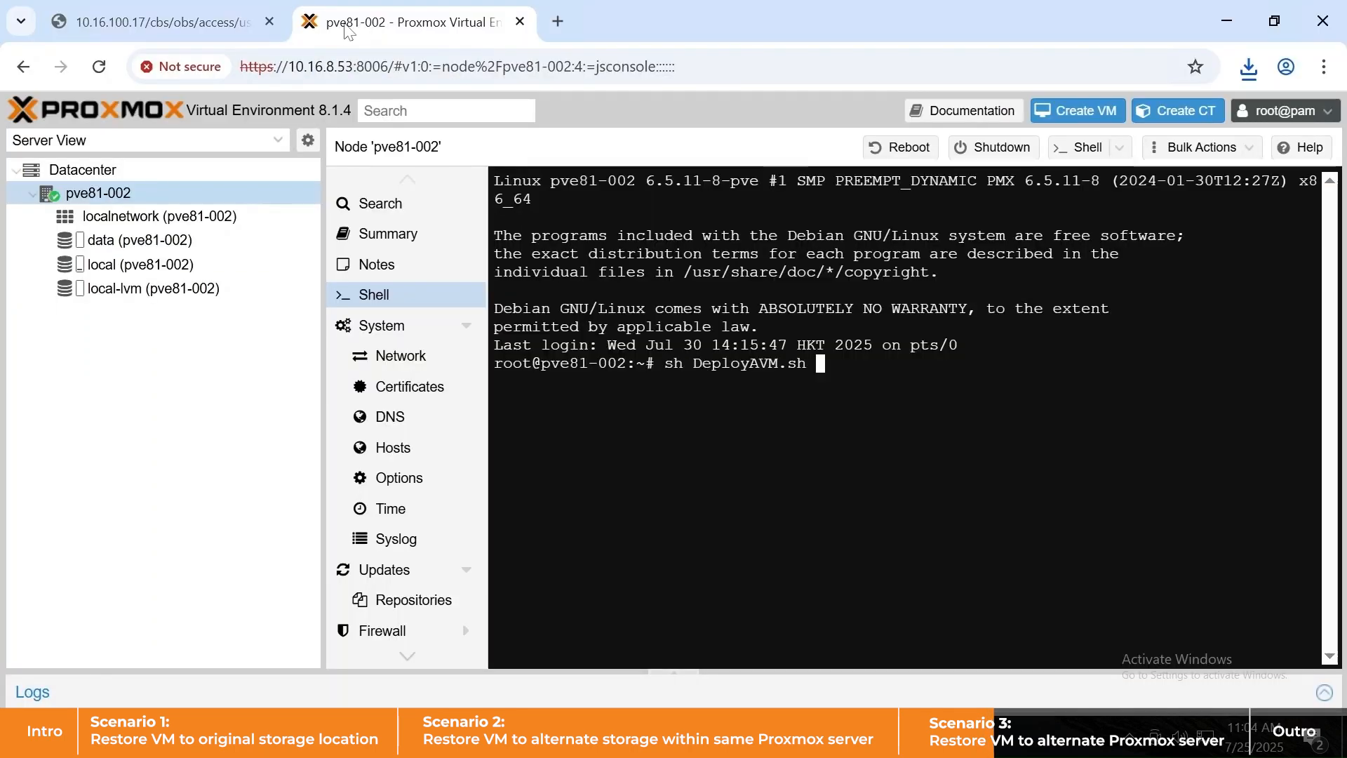
pyautogui.press('Return')
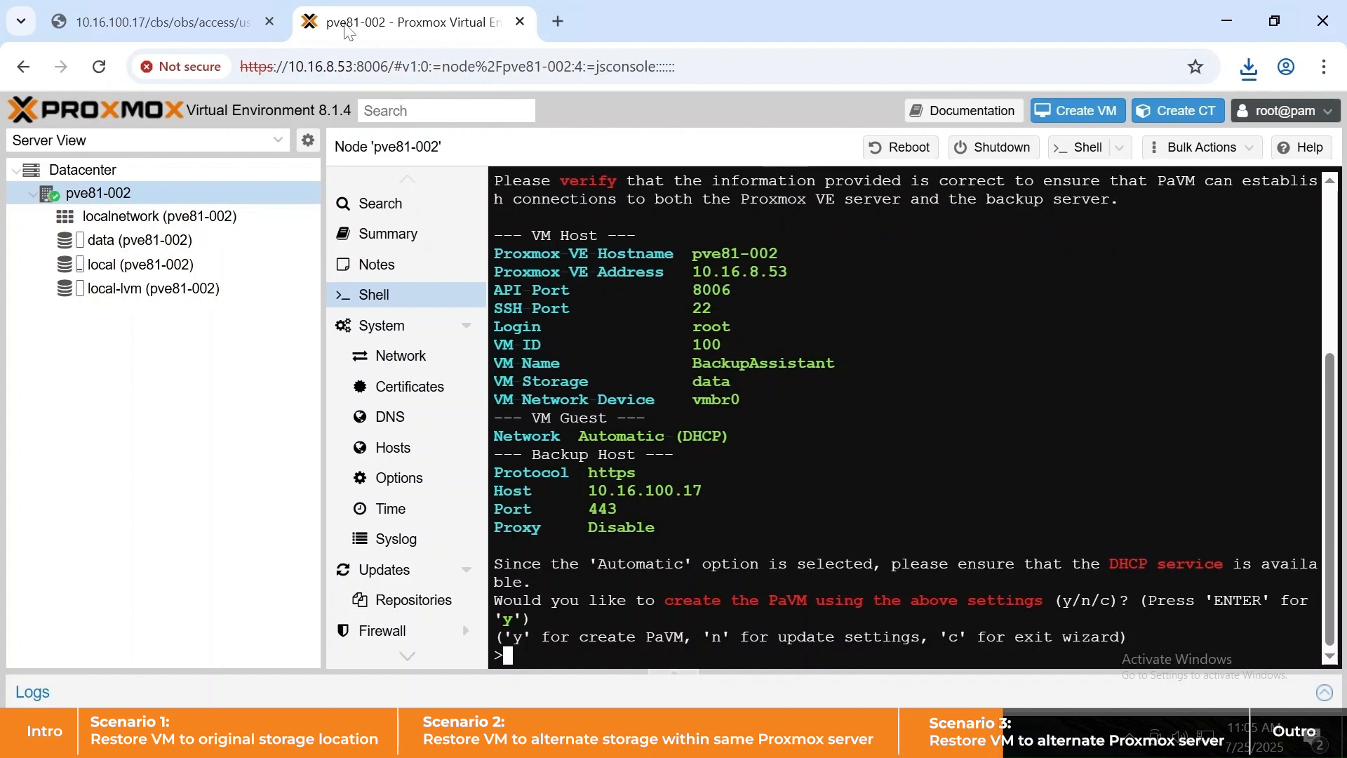
pyautogui.press('Return')
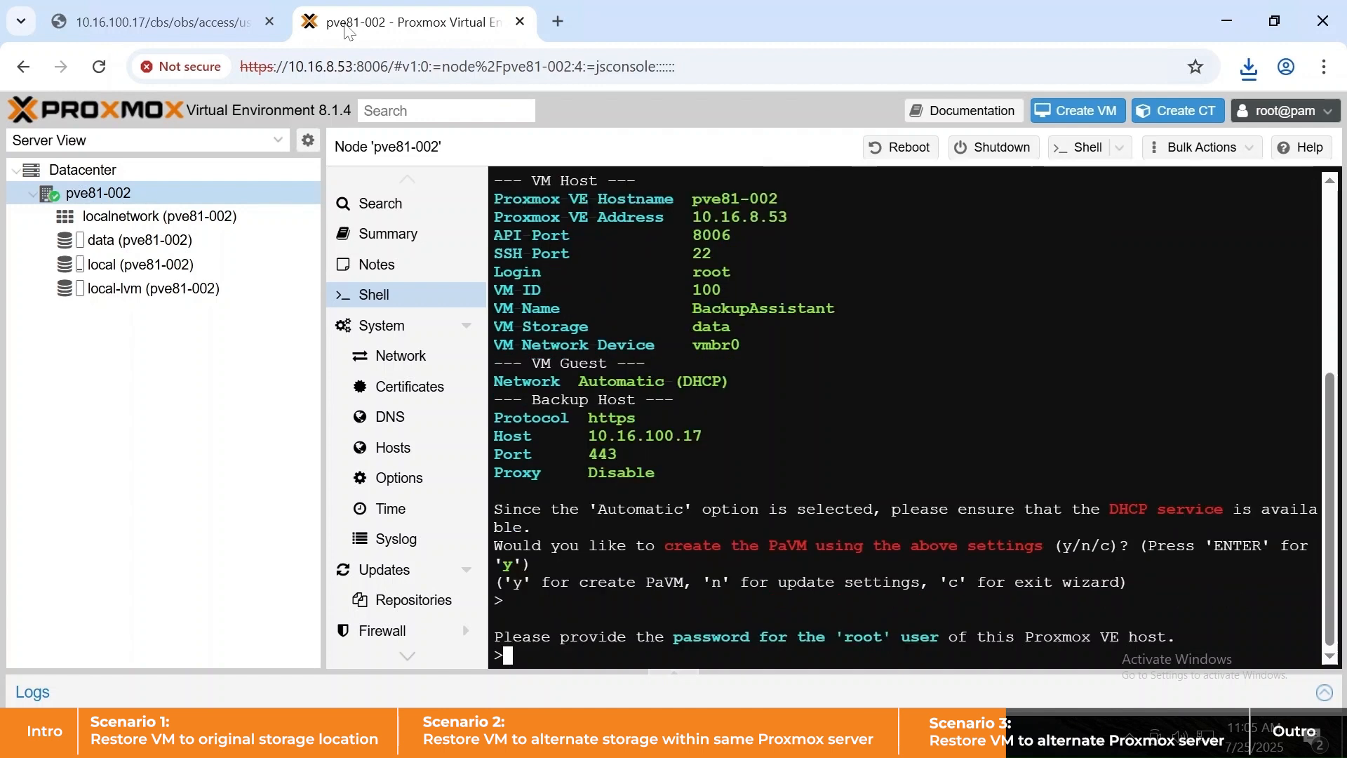
pyautogui.write('********')
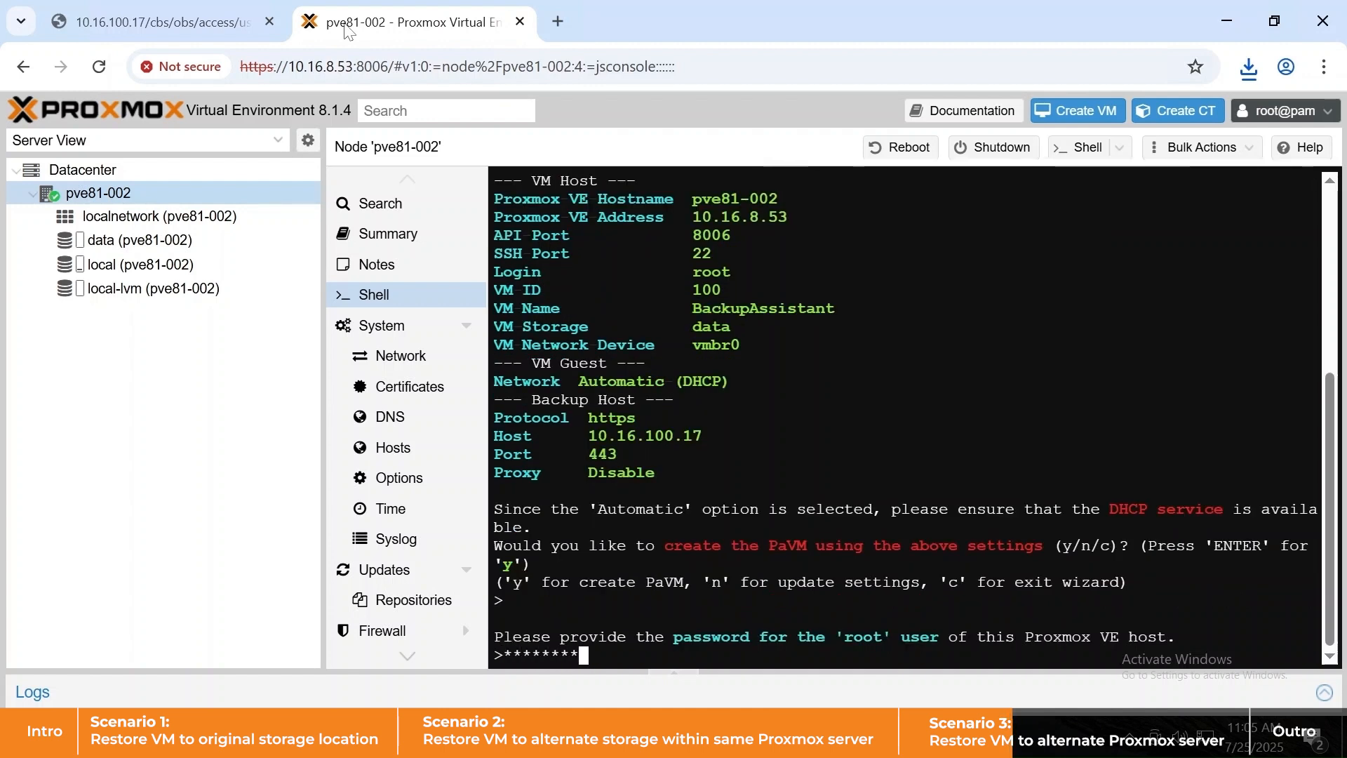
pyautogui.press('Return')
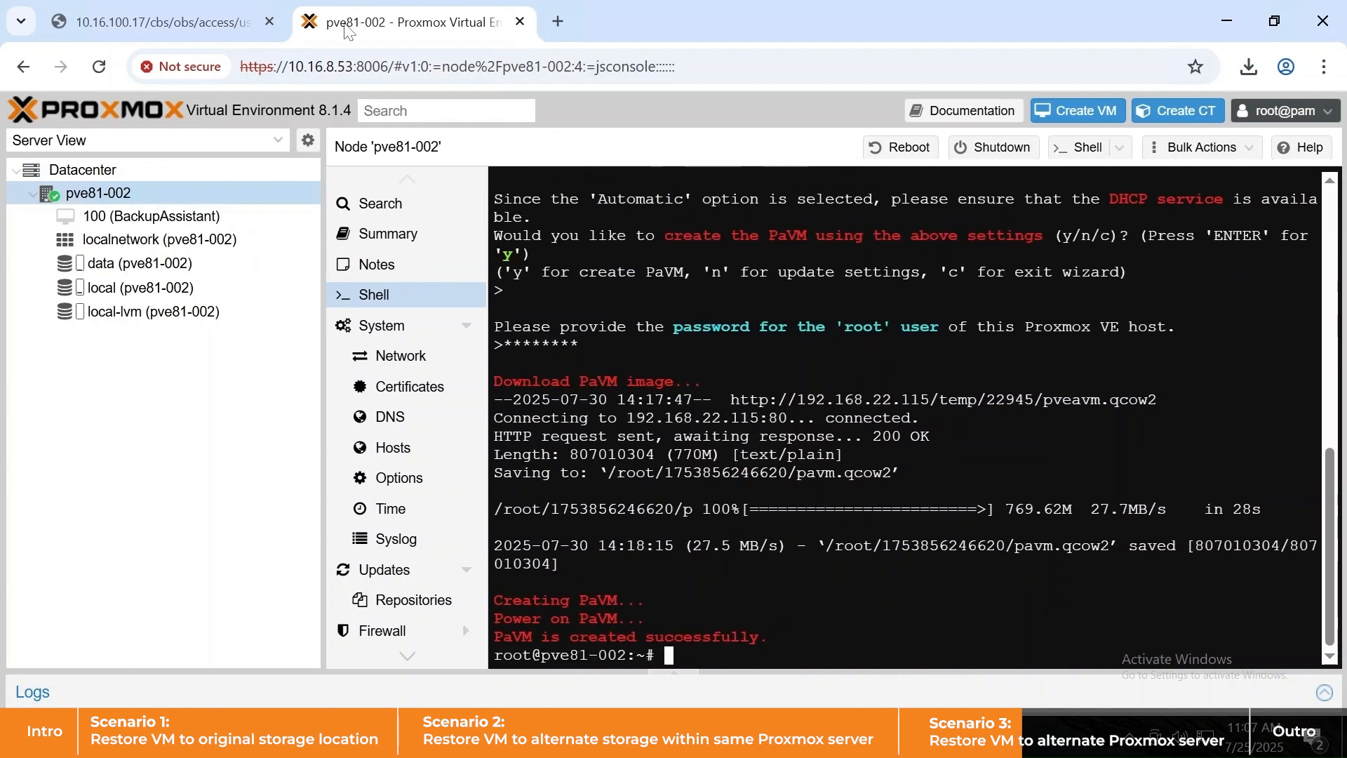
pyautogui.click(212, 218)
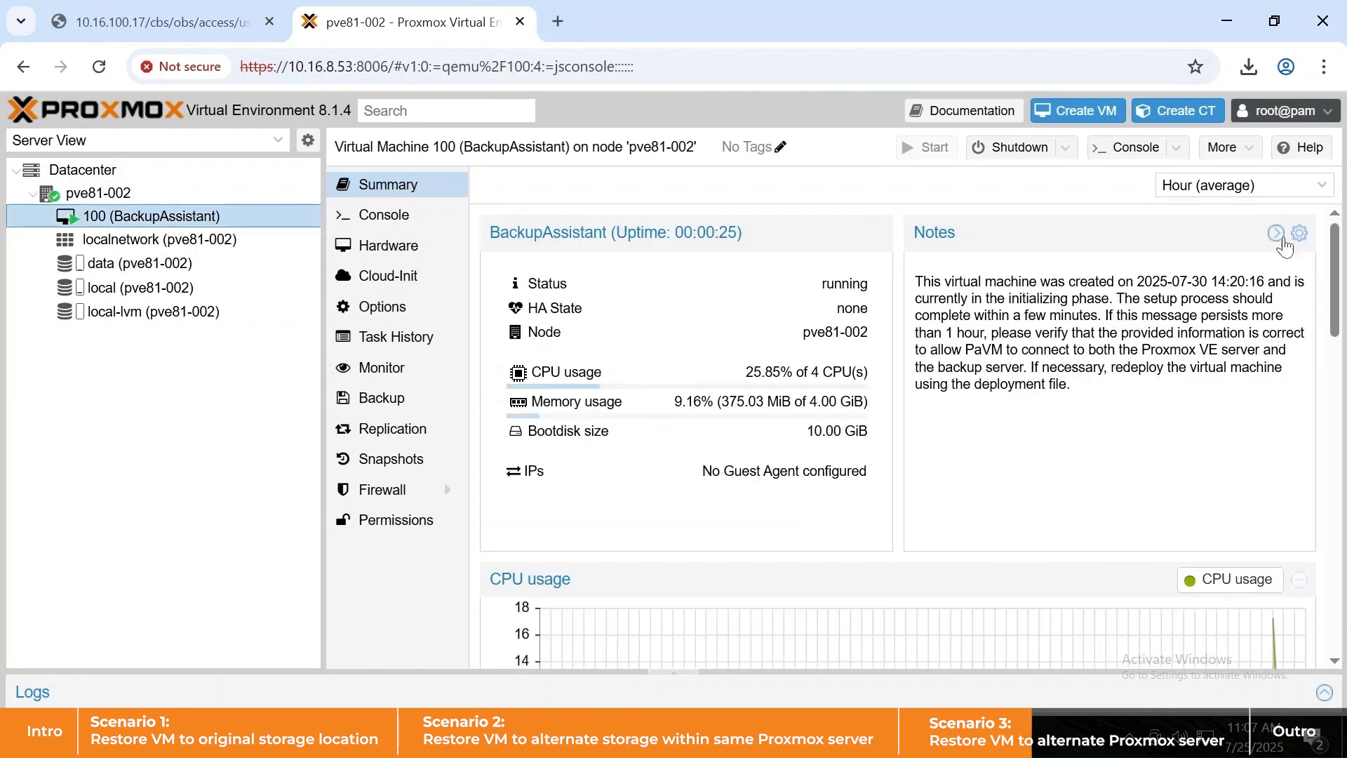
pyautogui.click(1299, 233)
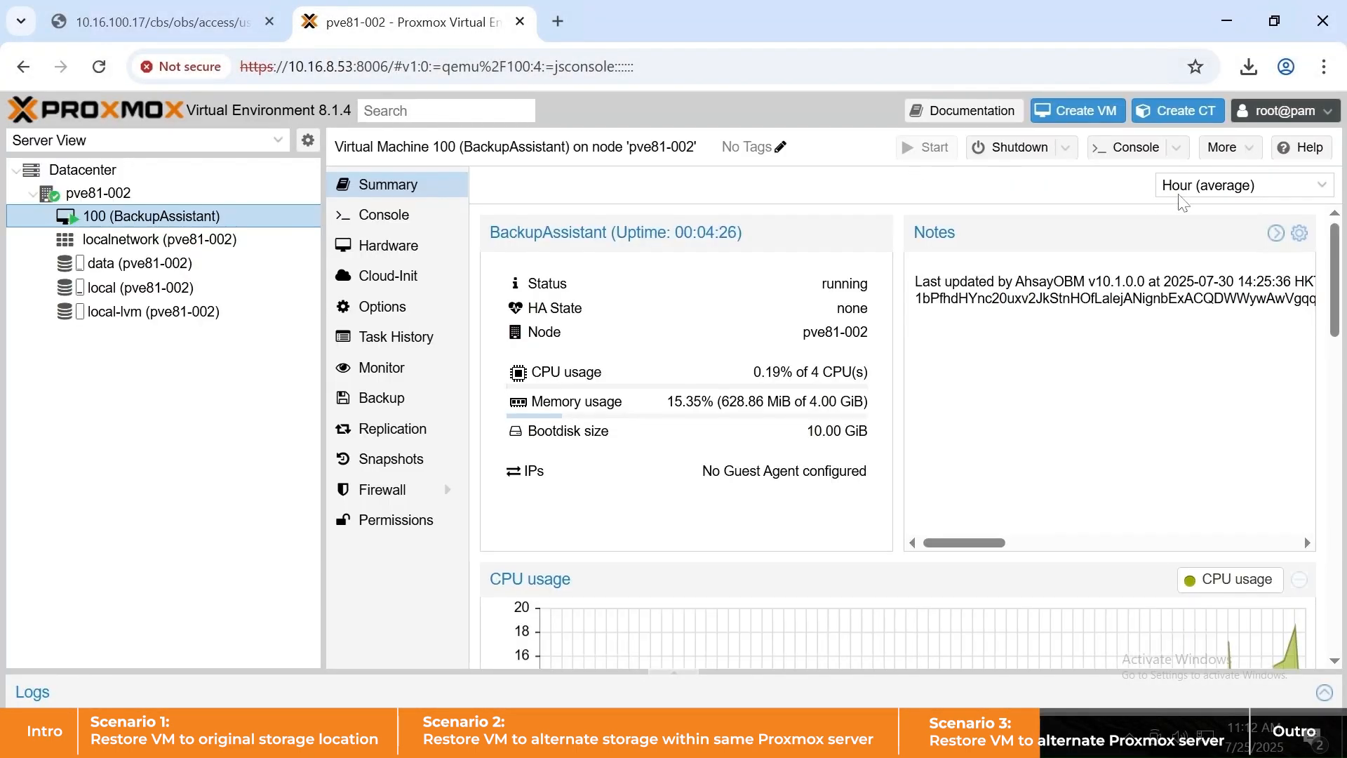
# - Confirm the script dialog, delete default-backup-set-name-1, and set Proxmox VE Backup's job to Restore
pyautogui.click(1298, 235)
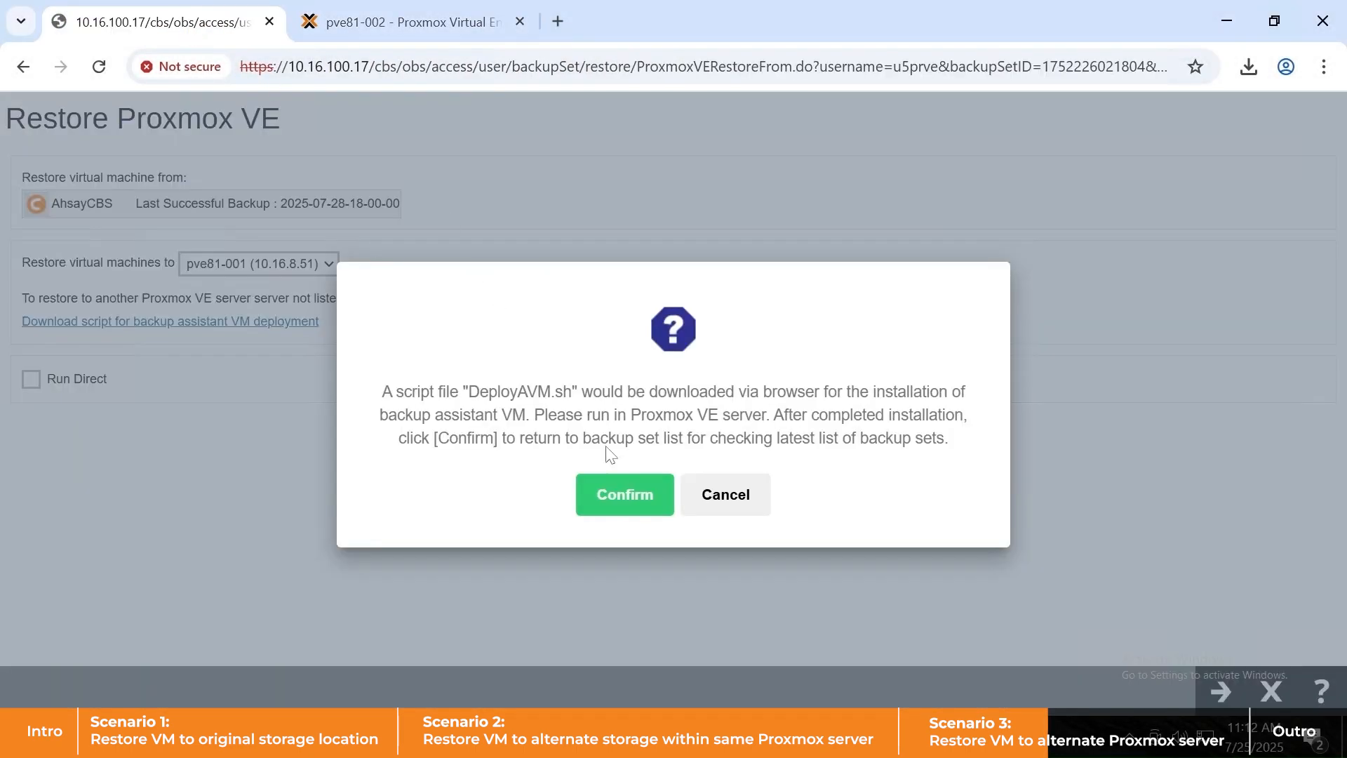
pyautogui.click(616, 464)
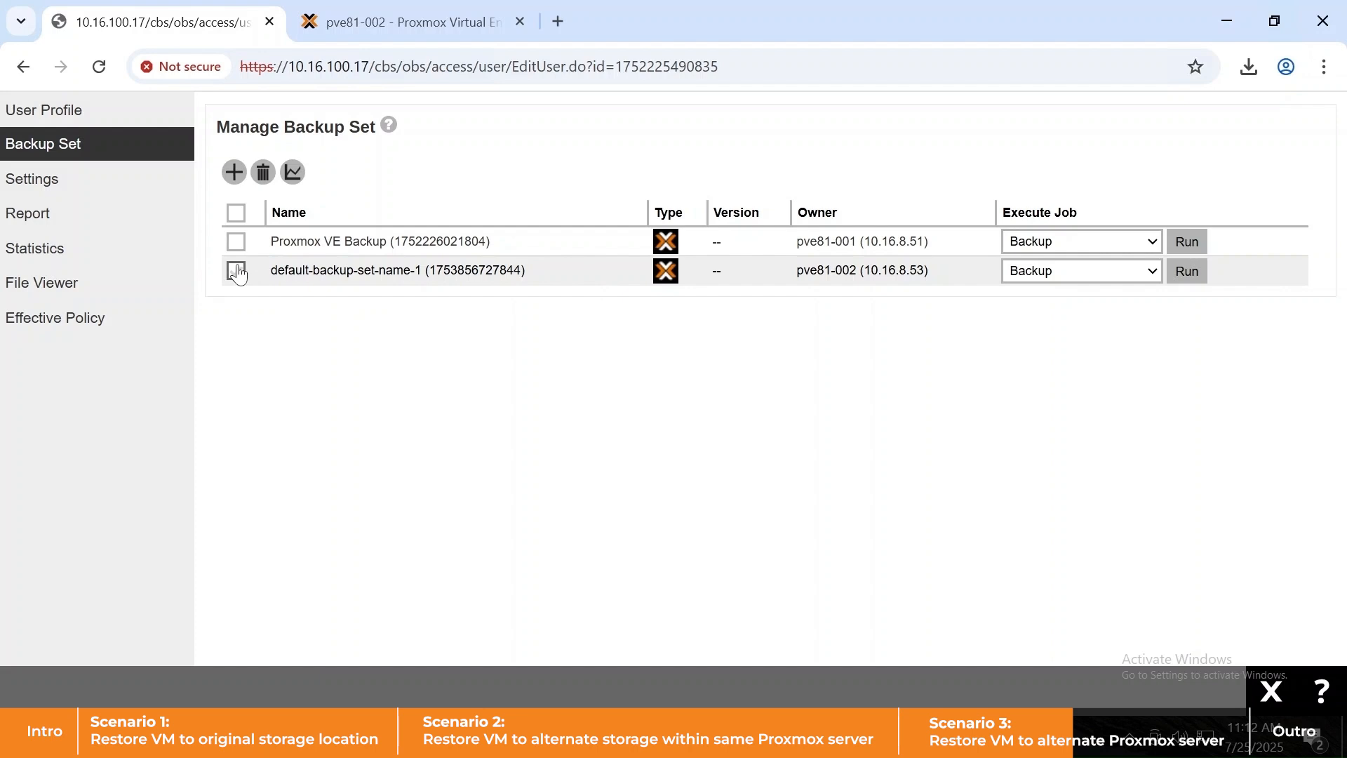
pyautogui.click(235, 271)
pyautogui.click(264, 174)
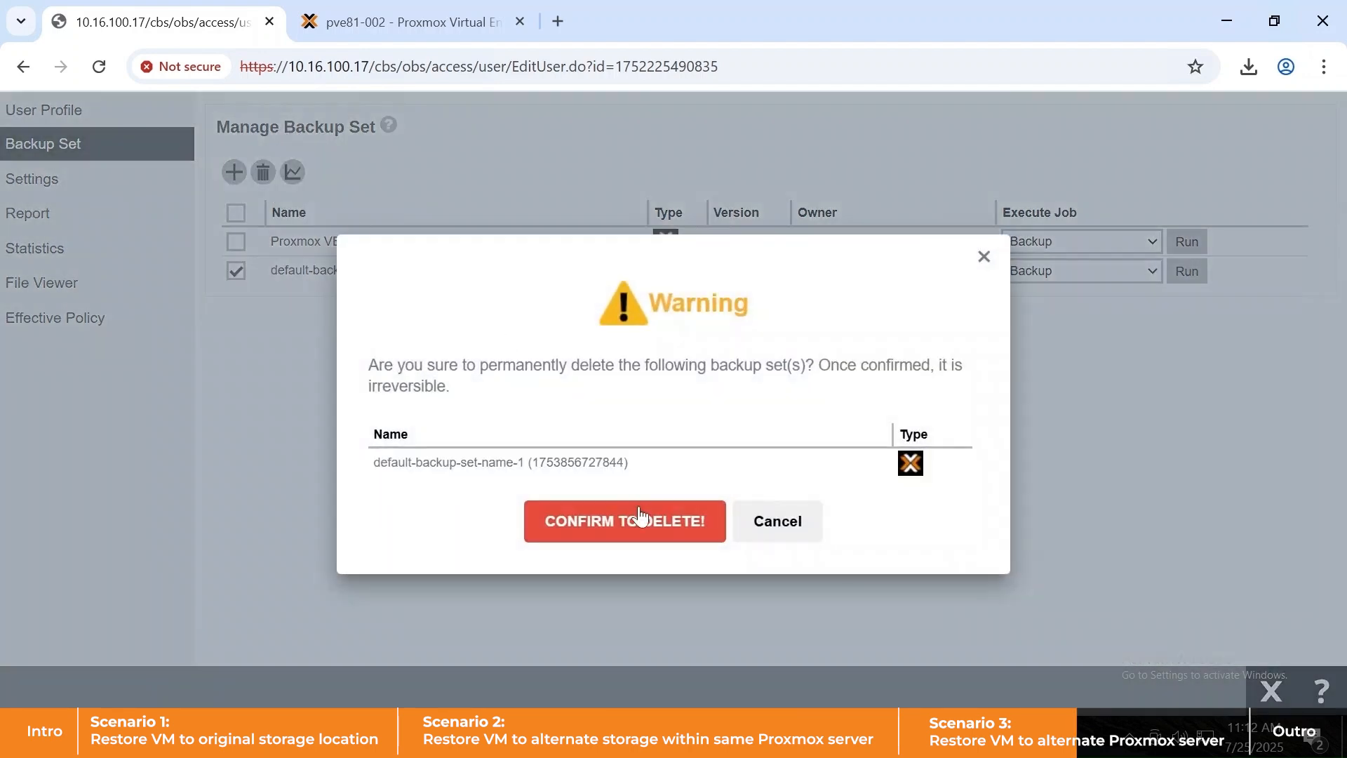
pyautogui.click(644, 519)
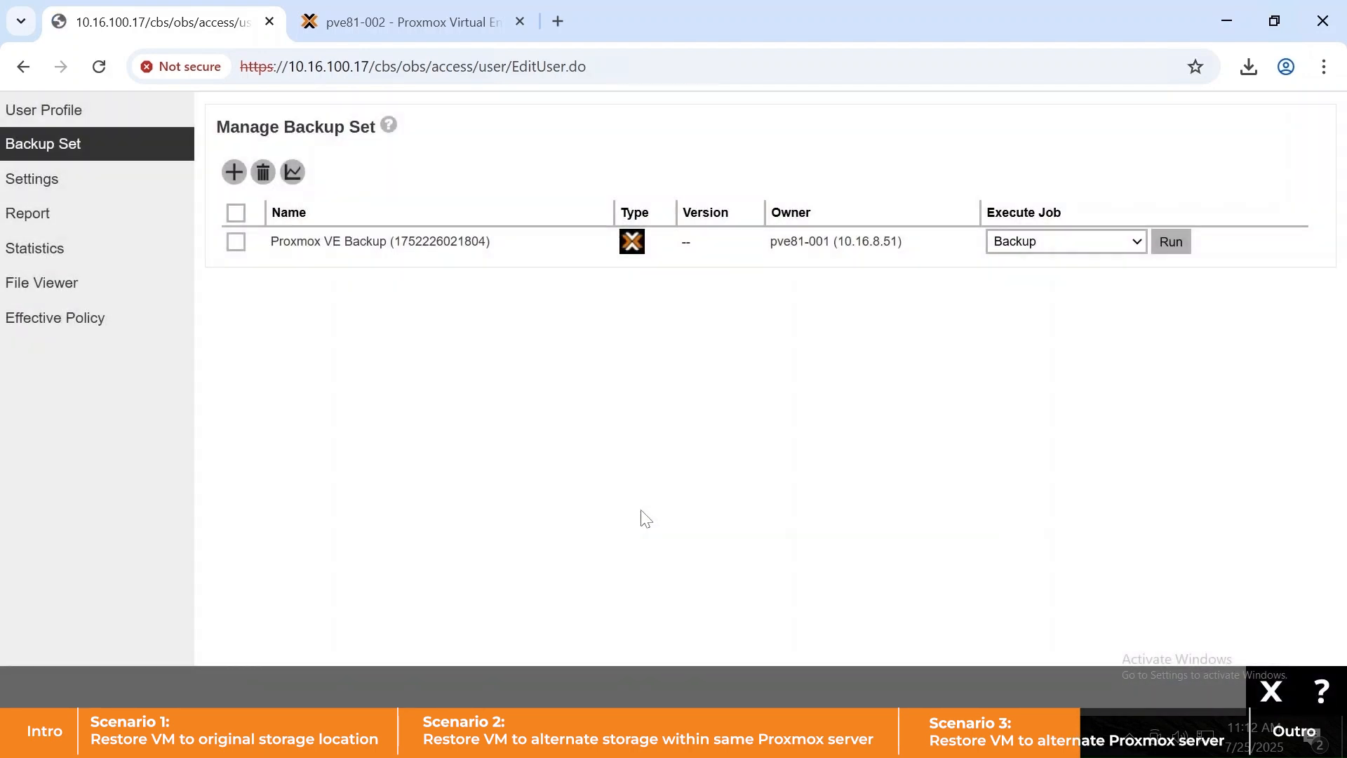
pyautogui.click(1059, 241)
pyautogui.click(1016, 292)
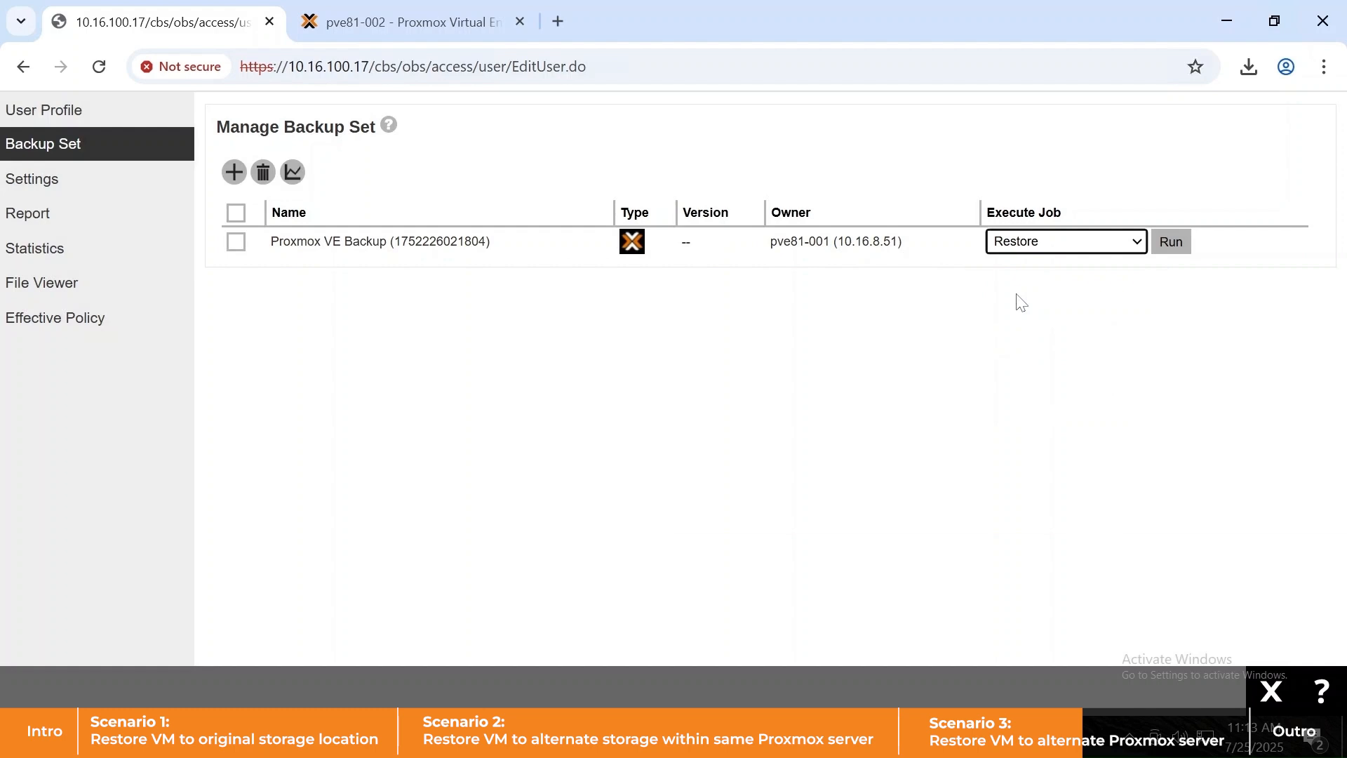
# - Start the restore with pve81-002 as target and Run Direct left off
pyautogui.click(1170, 243)
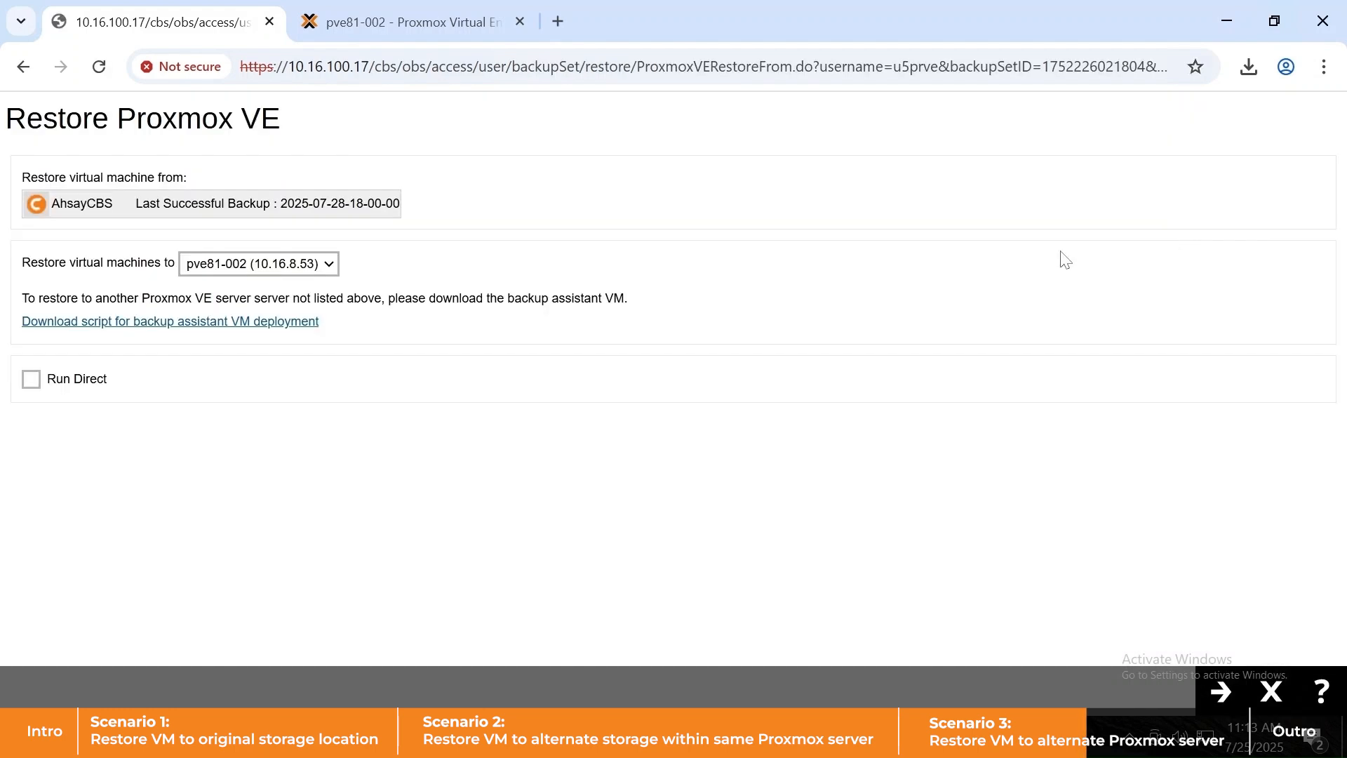
pyautogui.click(327, 269)
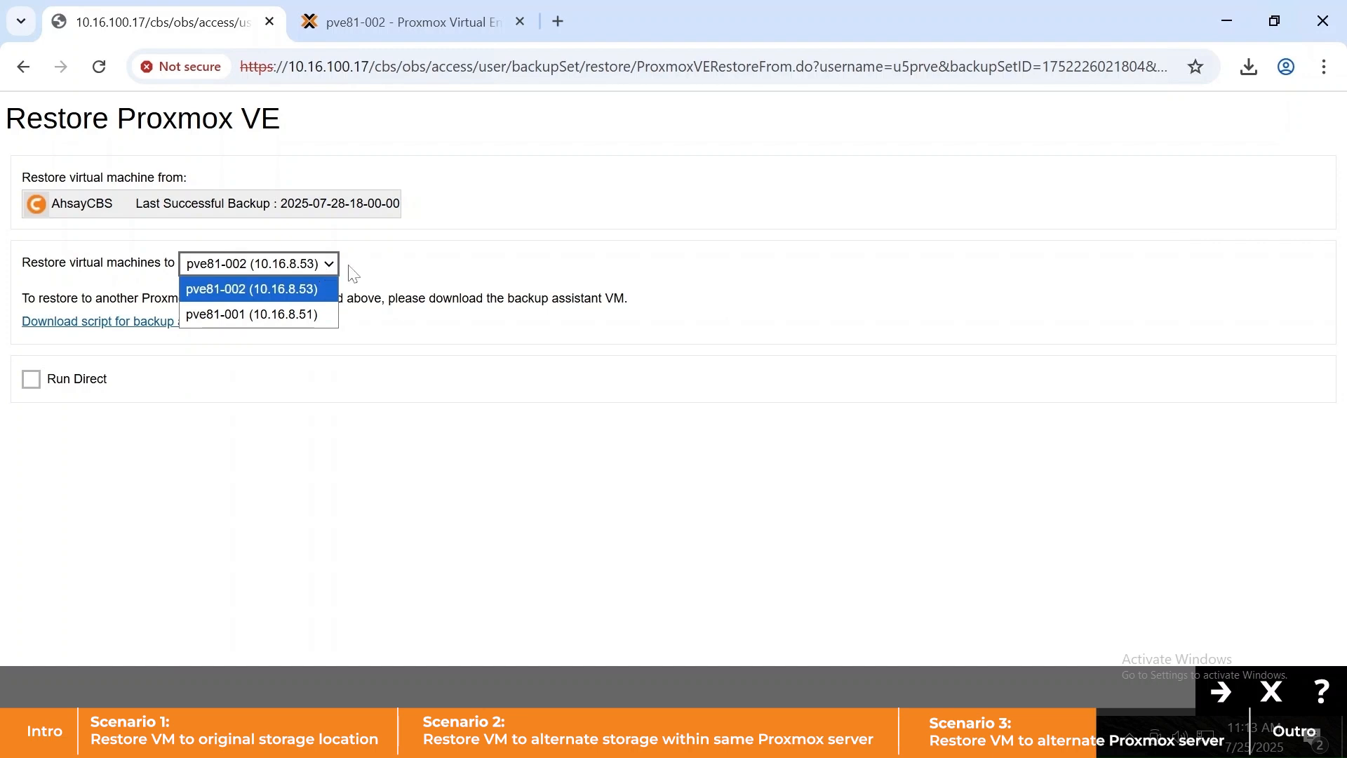
pyautogui.click(361, 263)
pyautogui.click(31, 380)
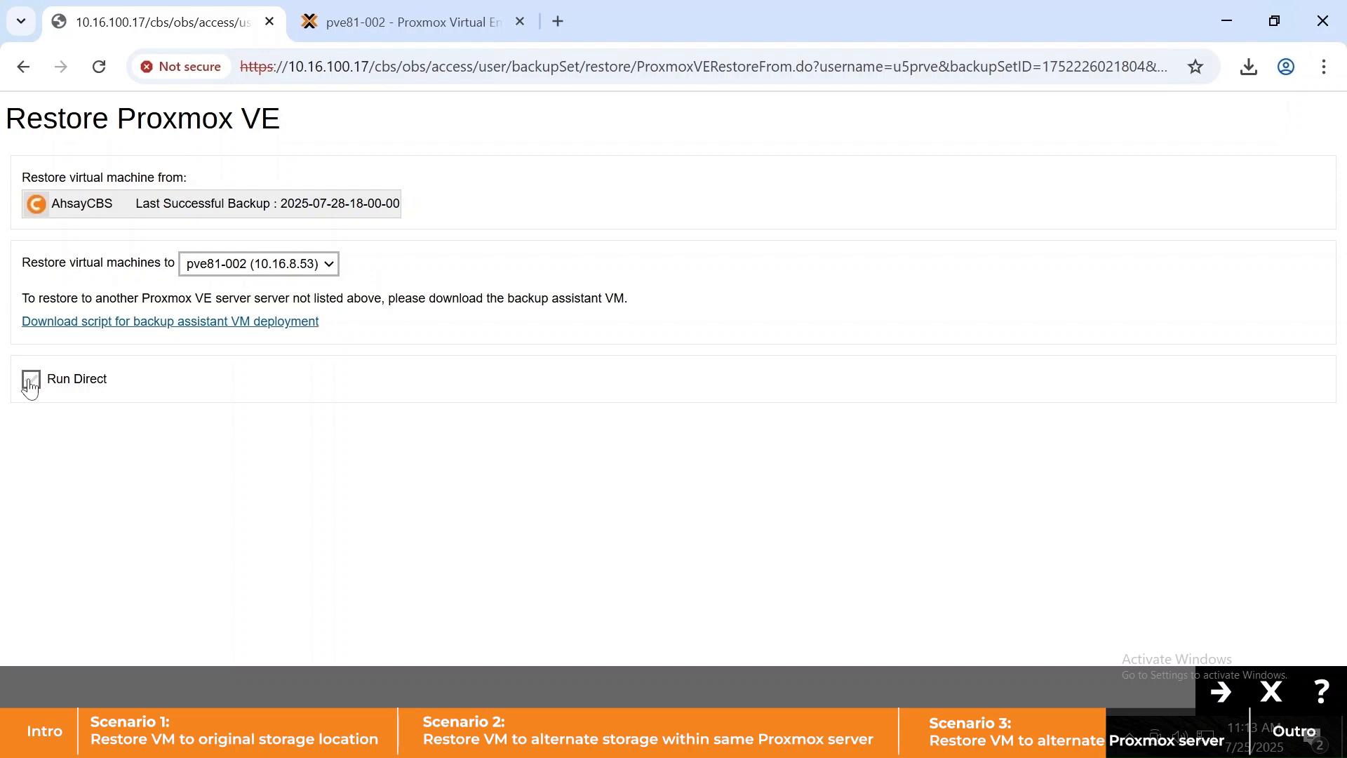
pyautogui.click(31, 379)
pyautogui.click(1224, 694)
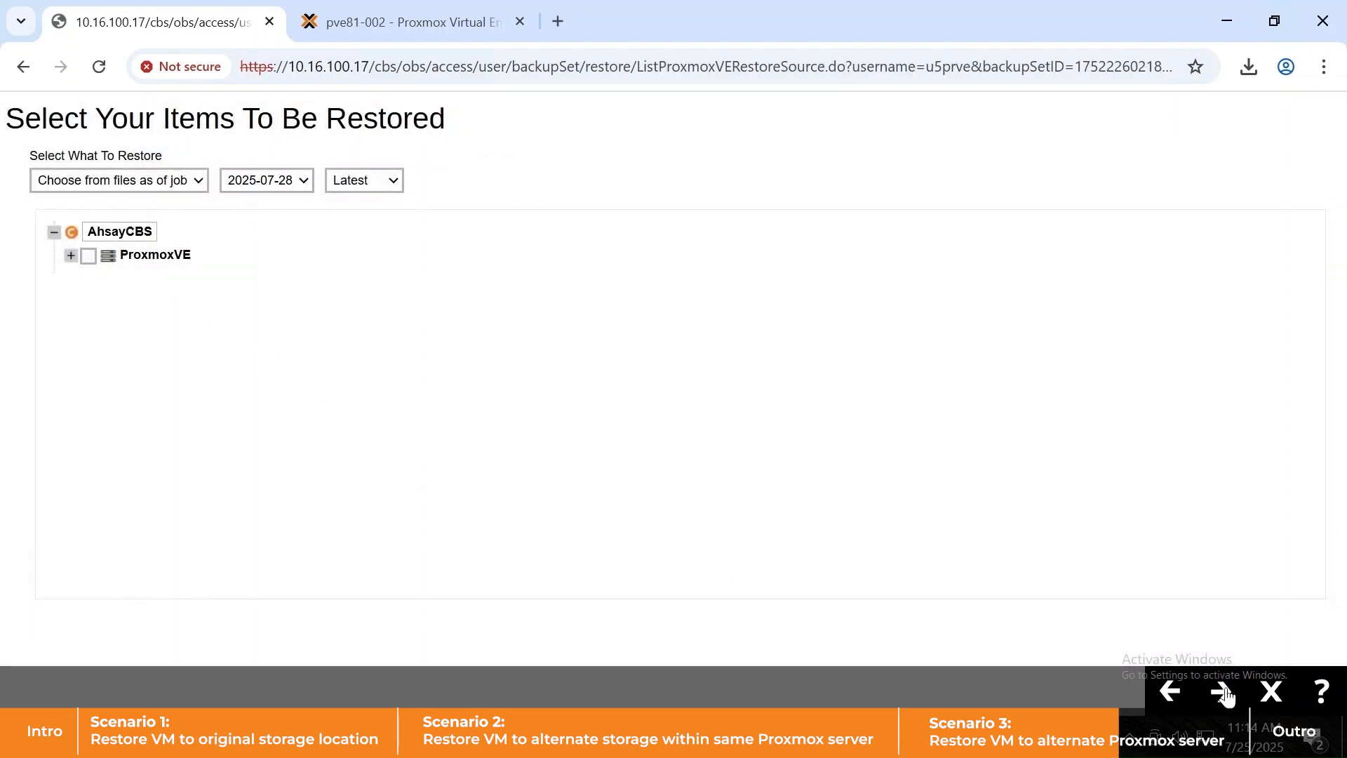
# - Expand ProxmoxVE and tick VM 103 (ubuntu-cloned) as the item to restore
pyautogui.click(70, 256)
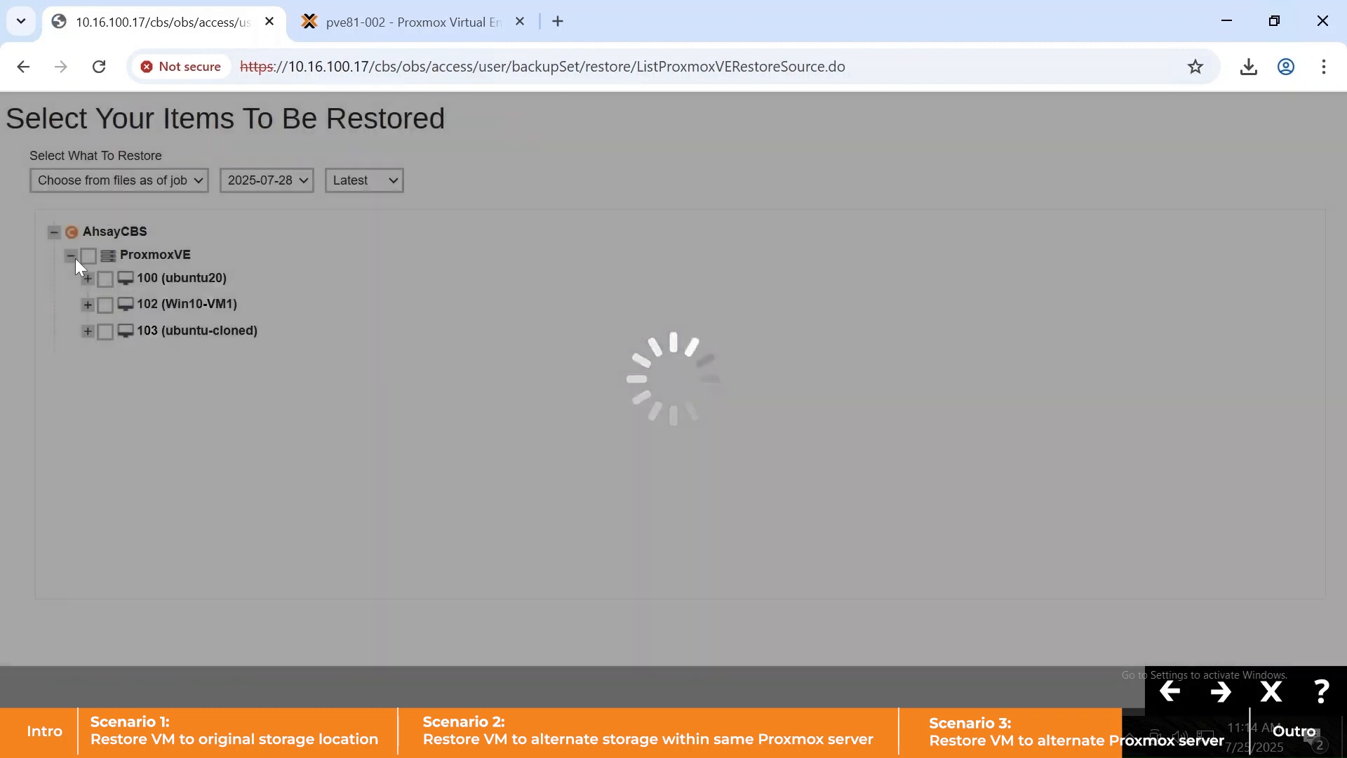
pyautogui.click(104, 330)
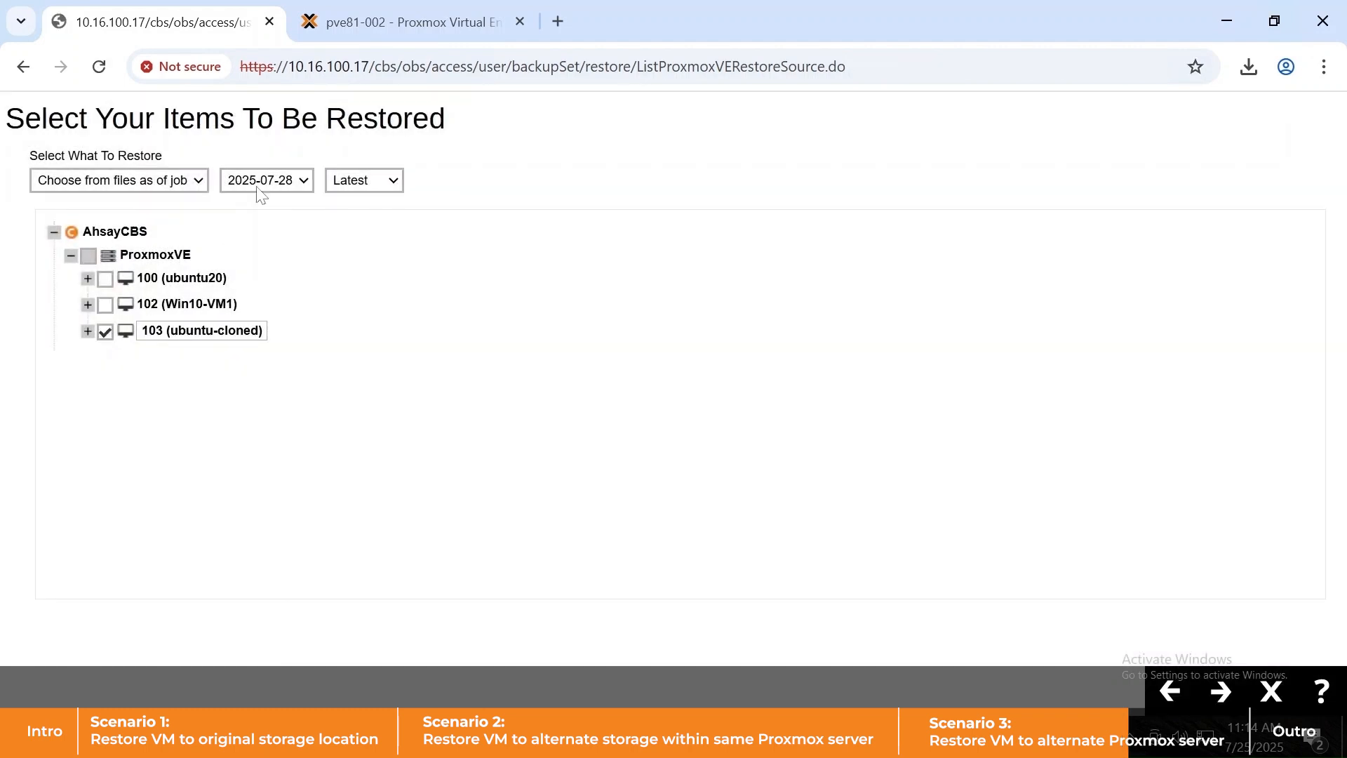
pyautogui.click(377, 24)
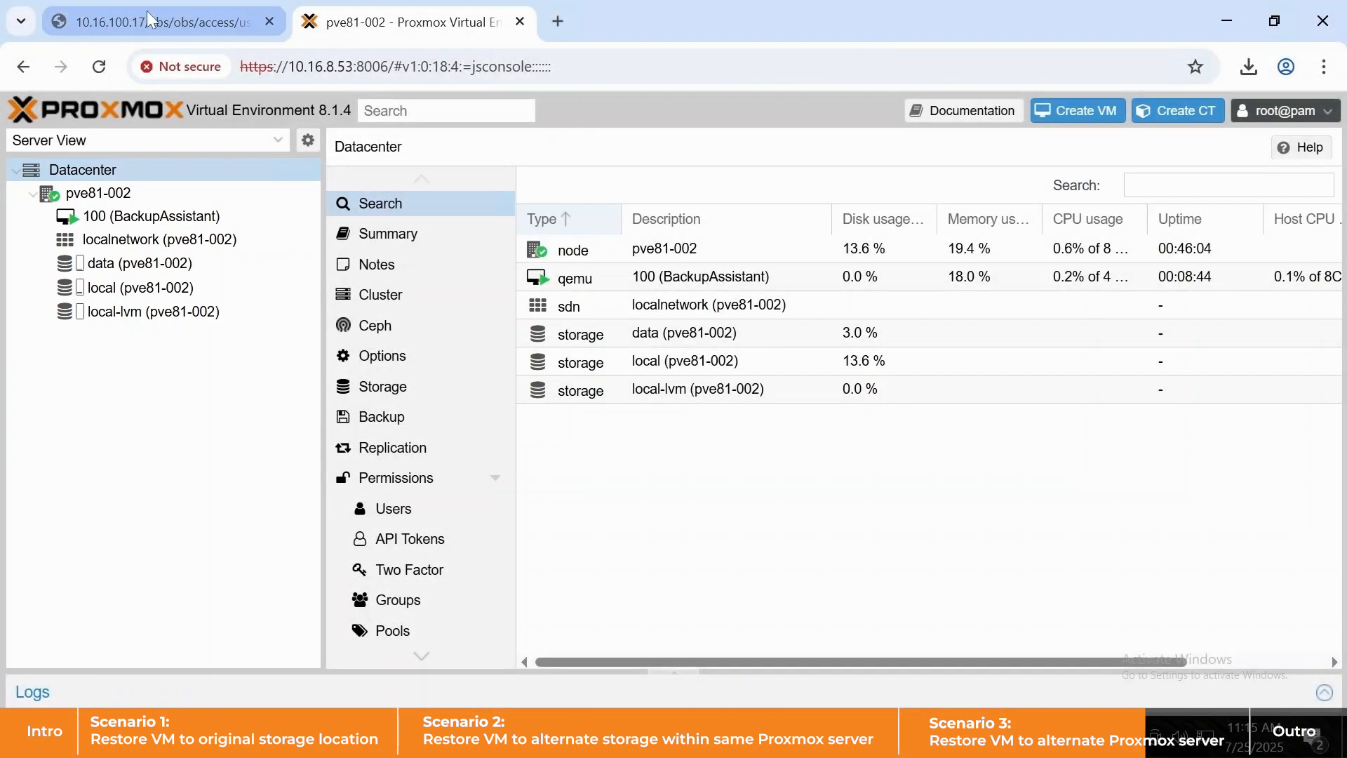
pyautogui.click(147, 20)
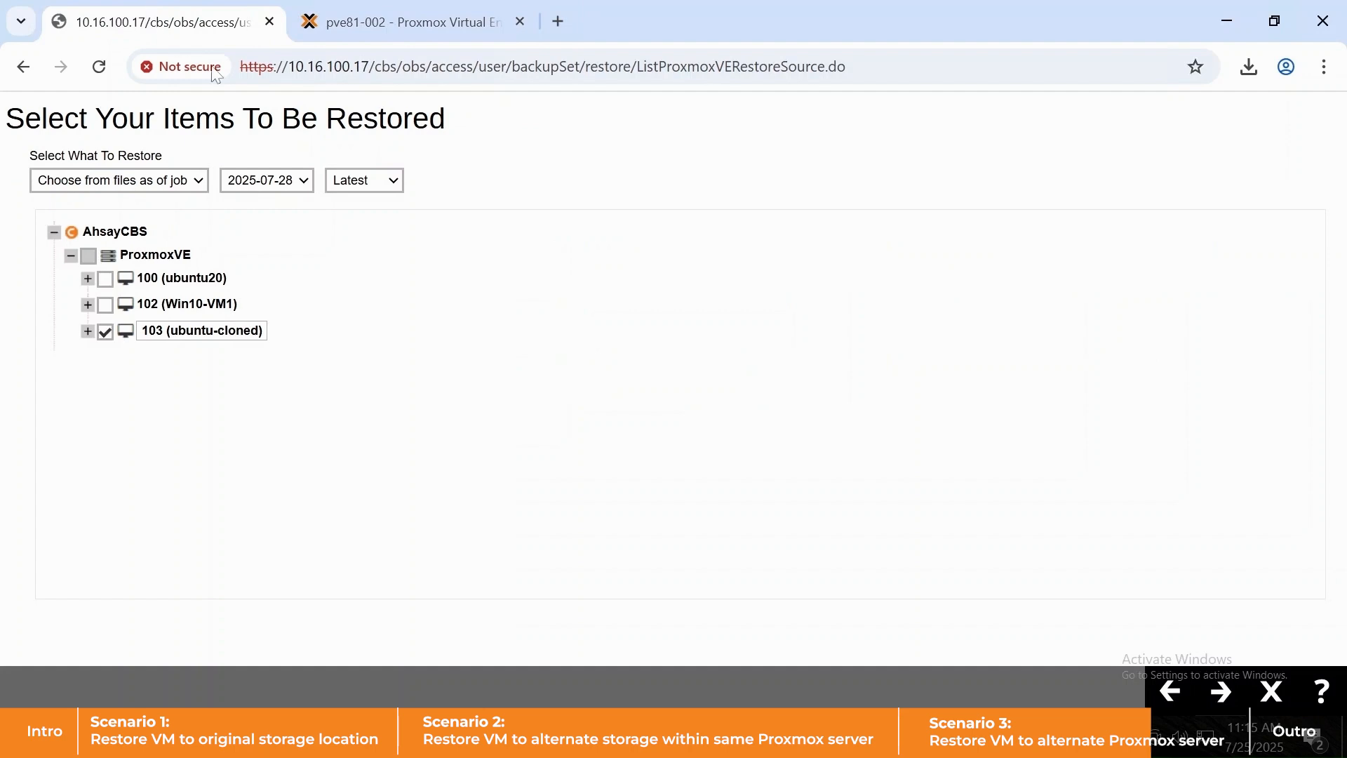
# - Keep the VM name ubuntu-cloned and restore it as a new copy
pyautogui.click(1222, 694)
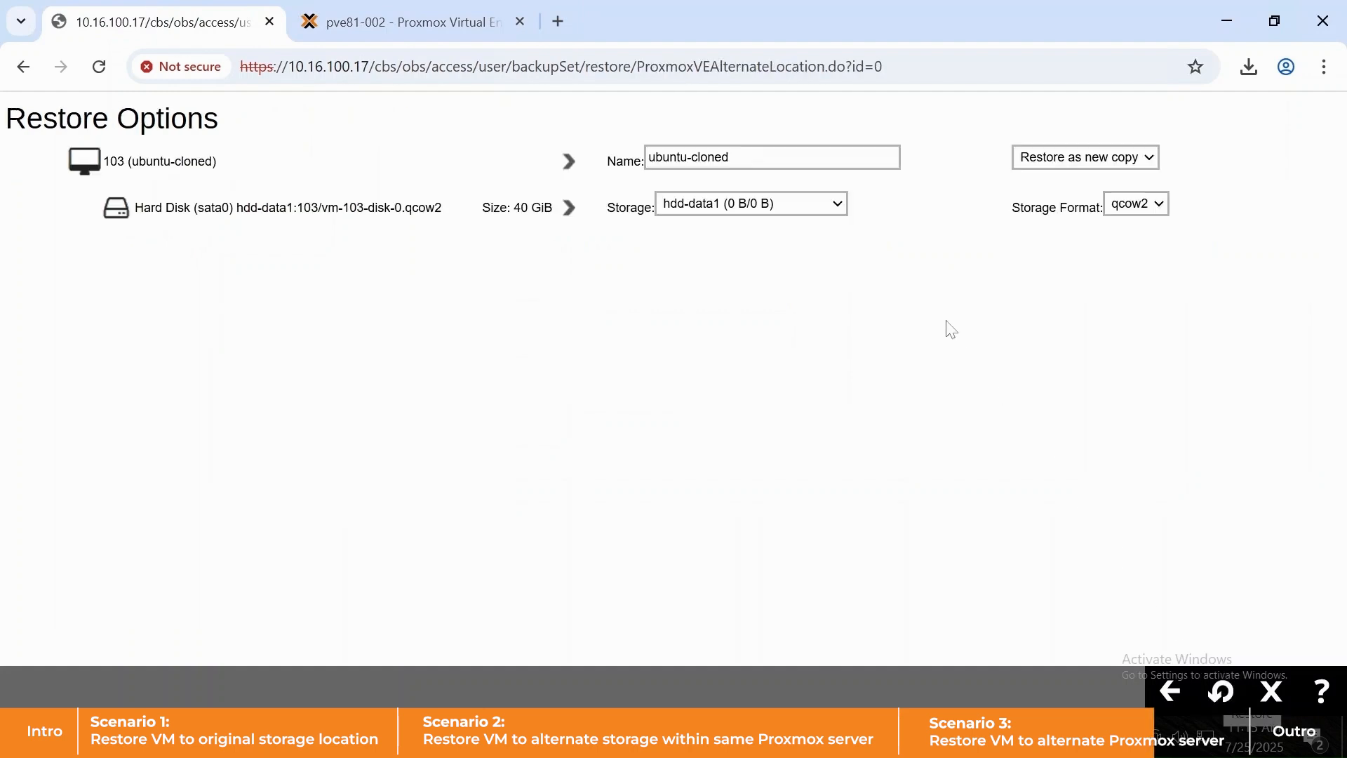
pyautogui.click(757, 158)
pyautogui.hotkey('ctrl', 'a')
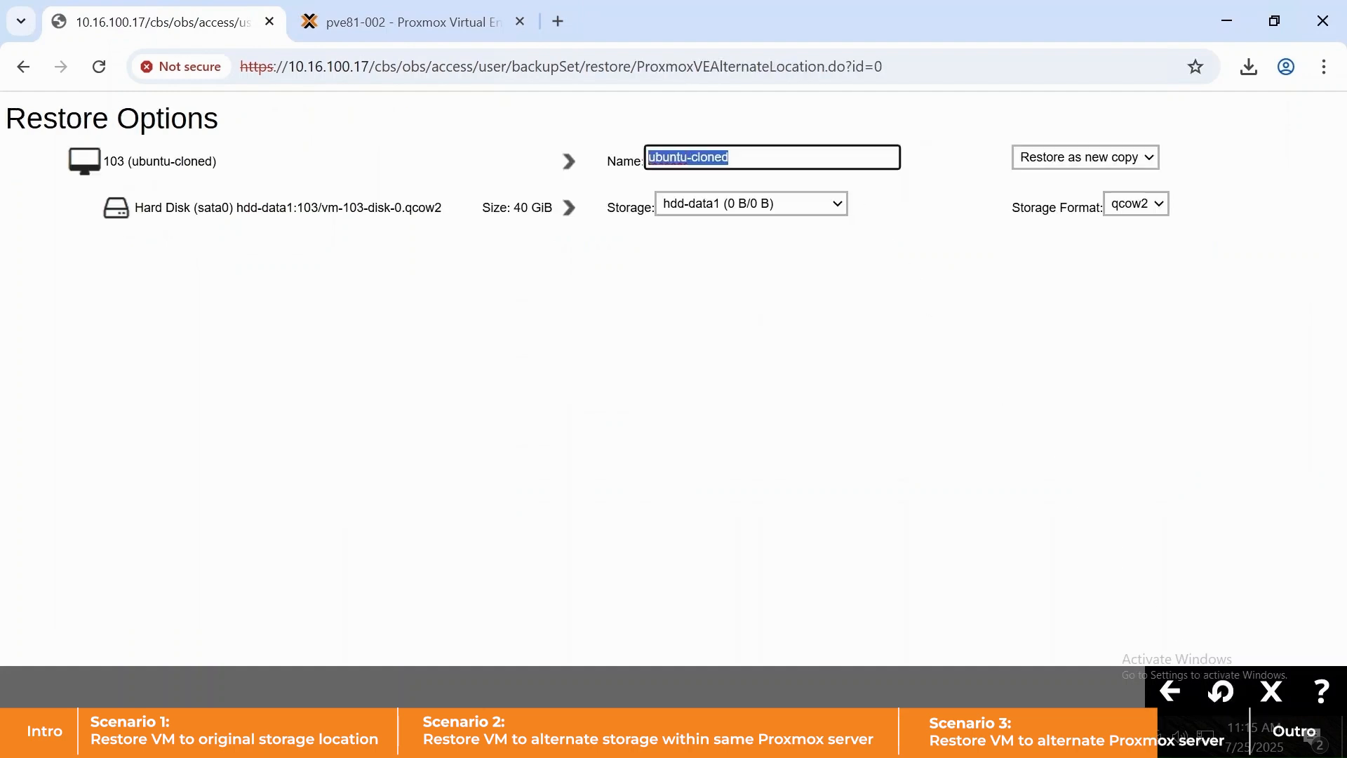
pyautogui.click(1098, 158)
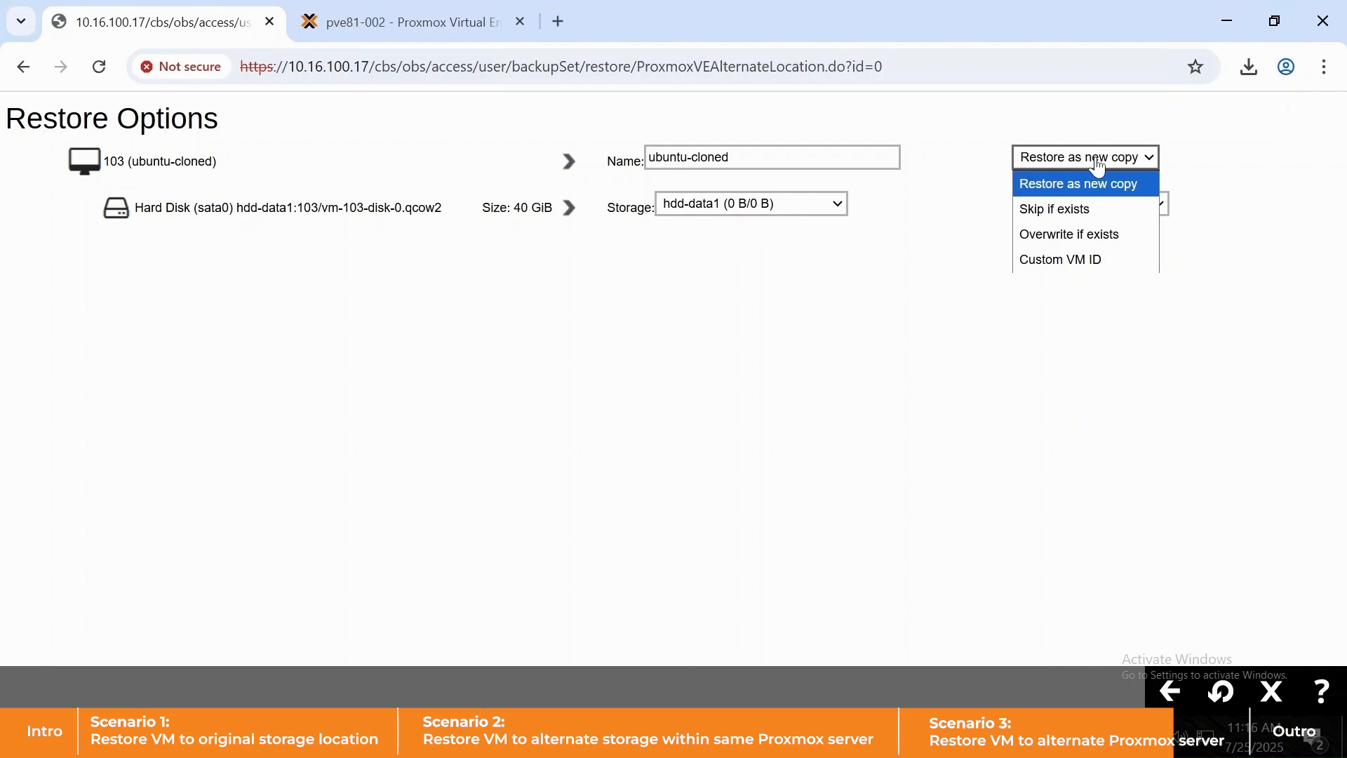
pyautogui.click(936, 301)
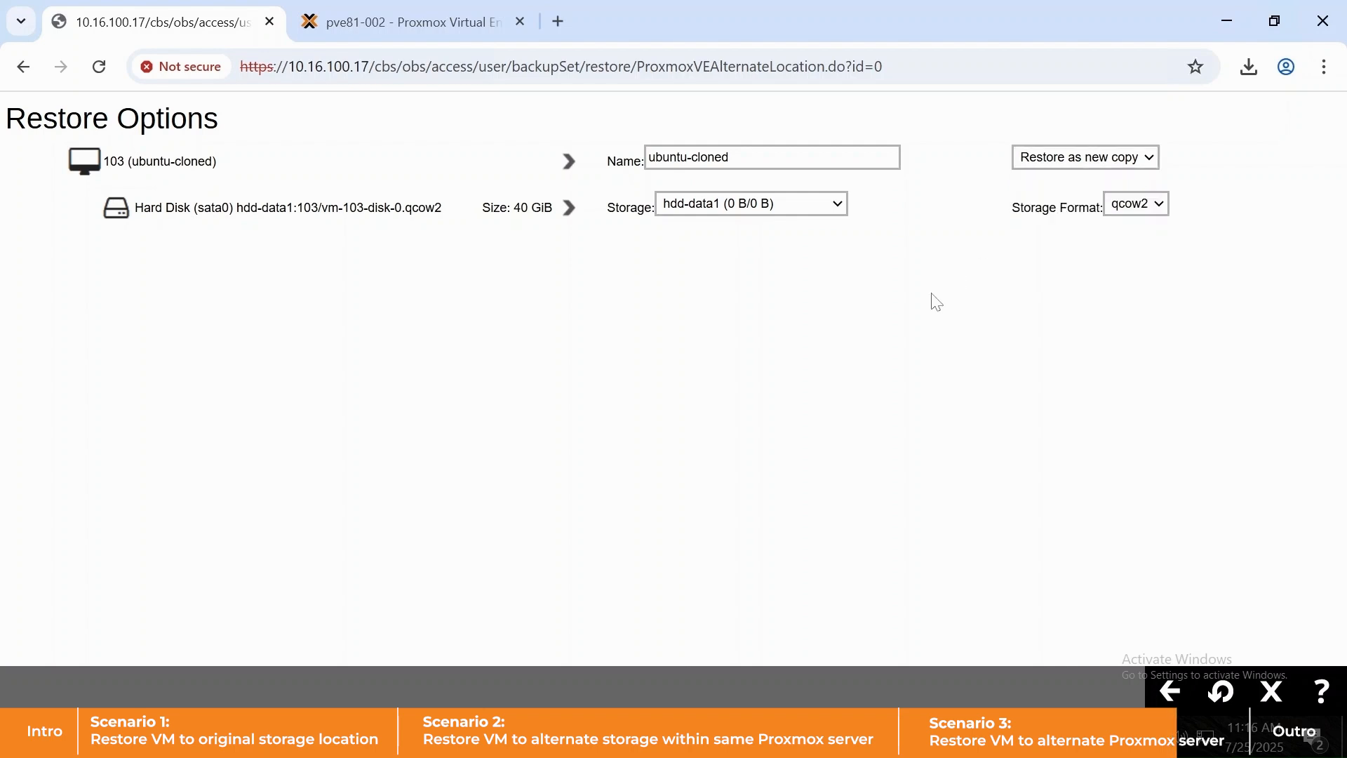
# - Place the restored disk on the data storage, keeping qcow2 format
pyautogui.click(840, 213)
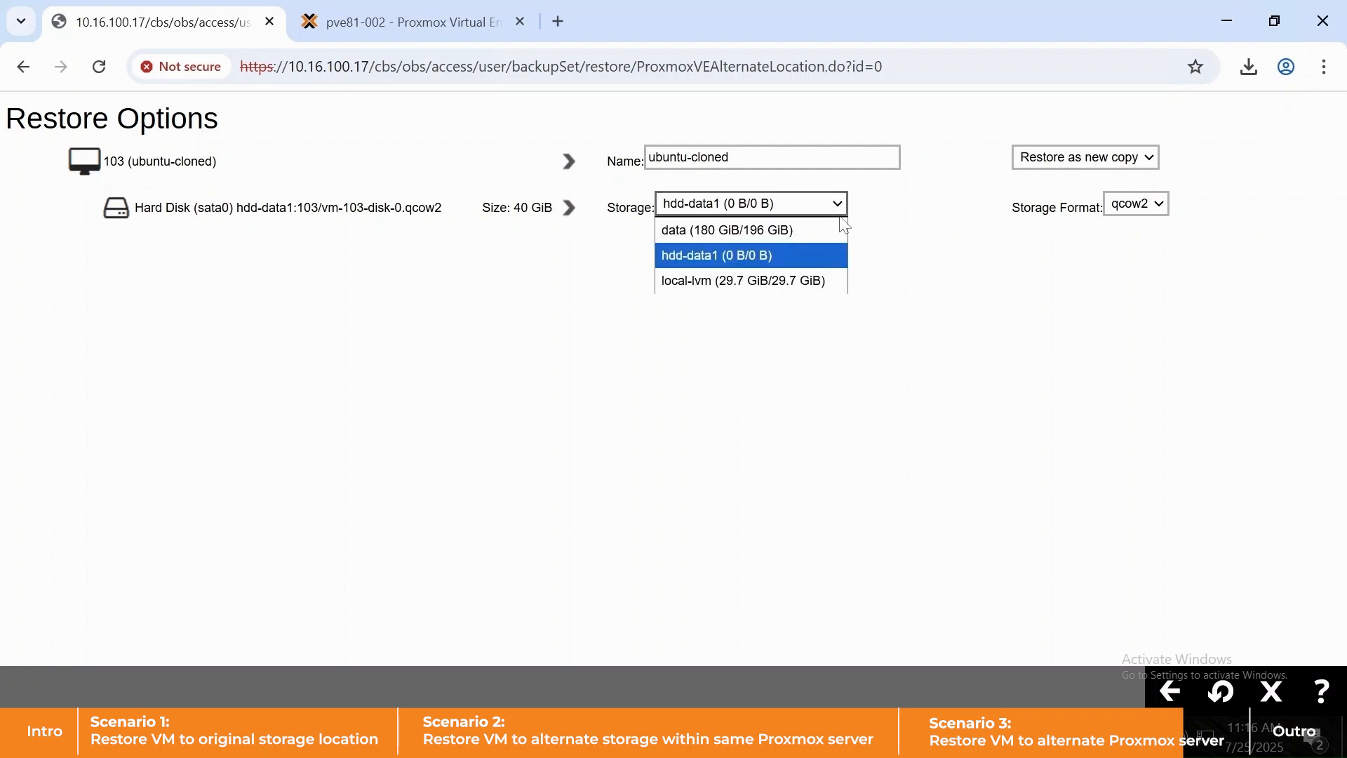
pyautogui.click(797, 228)
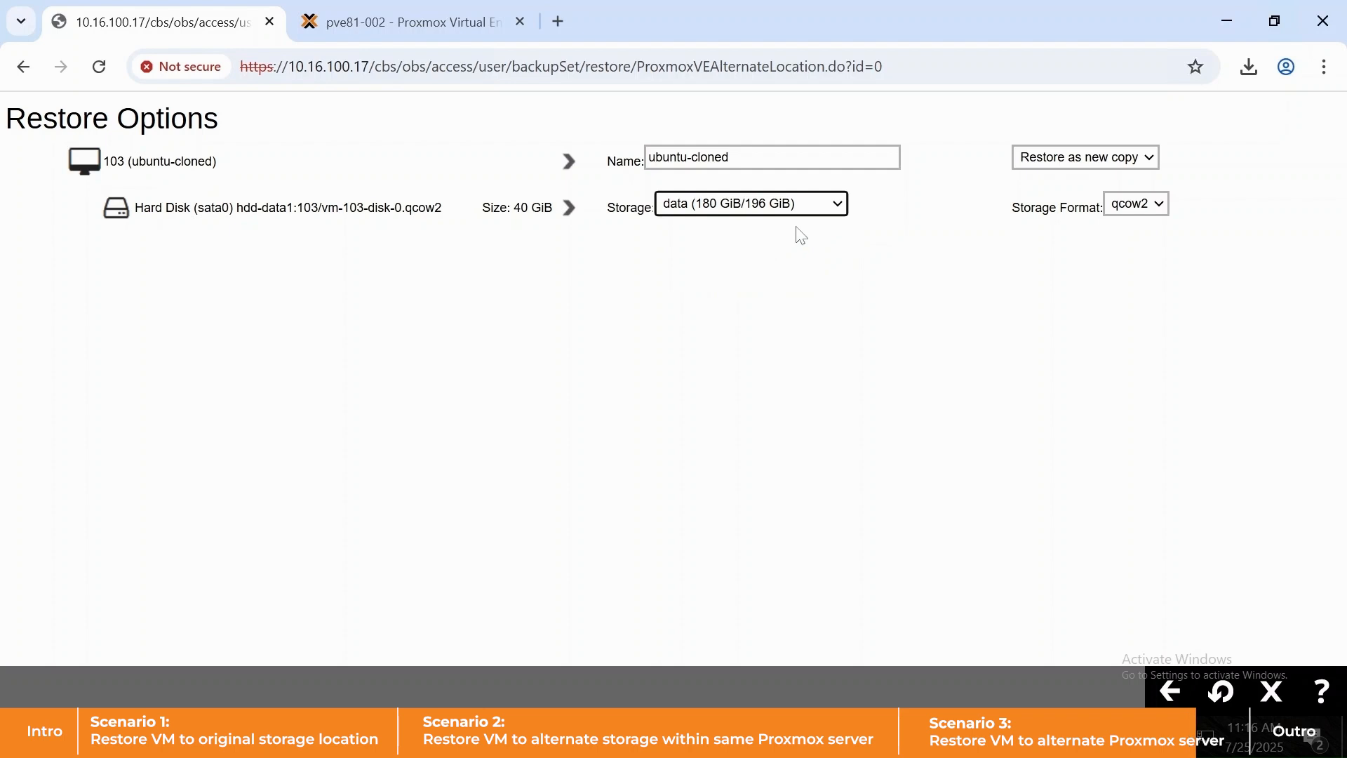
pyautogui.click(1139, 206)
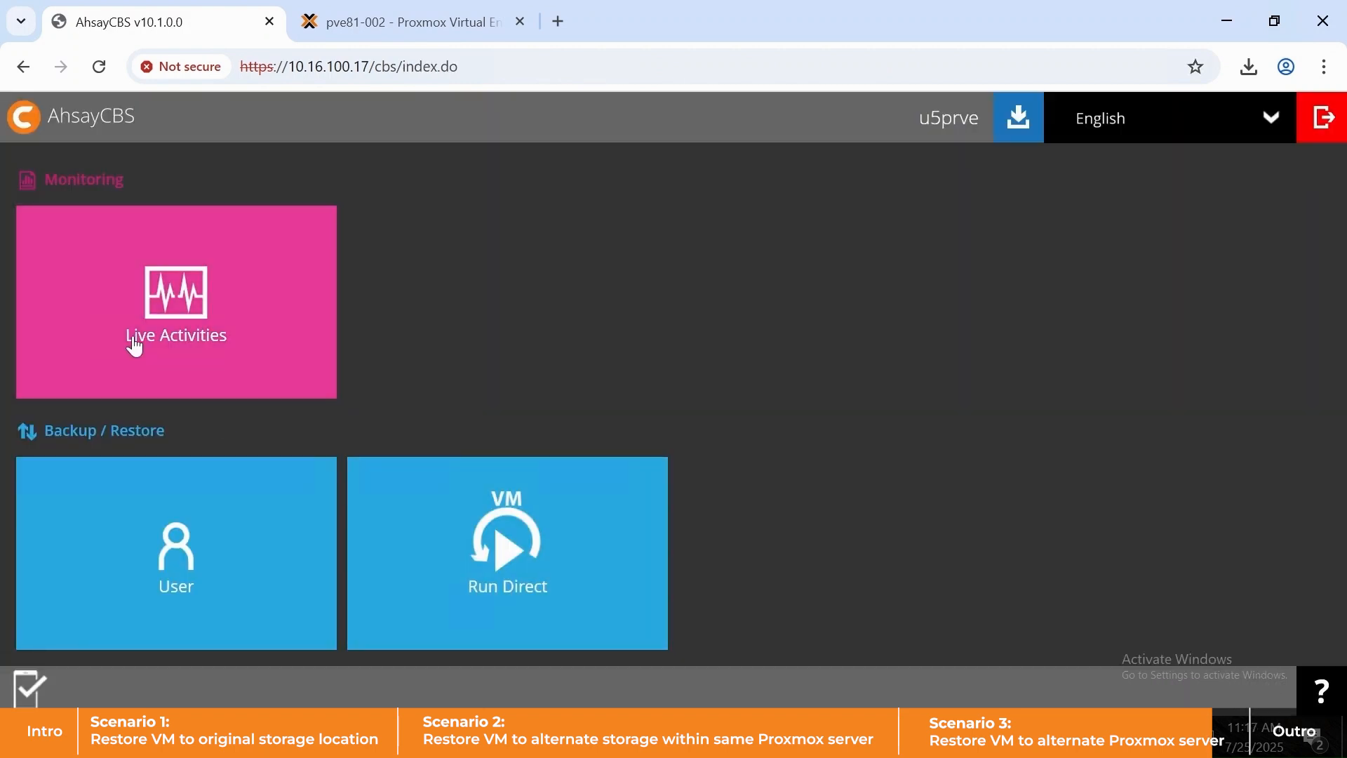
# - Check Live Activities Restore Status, then view the Restore report showing the job finished OK
pyautogui.click(135, 347)
pyautogui.click(196, 169)
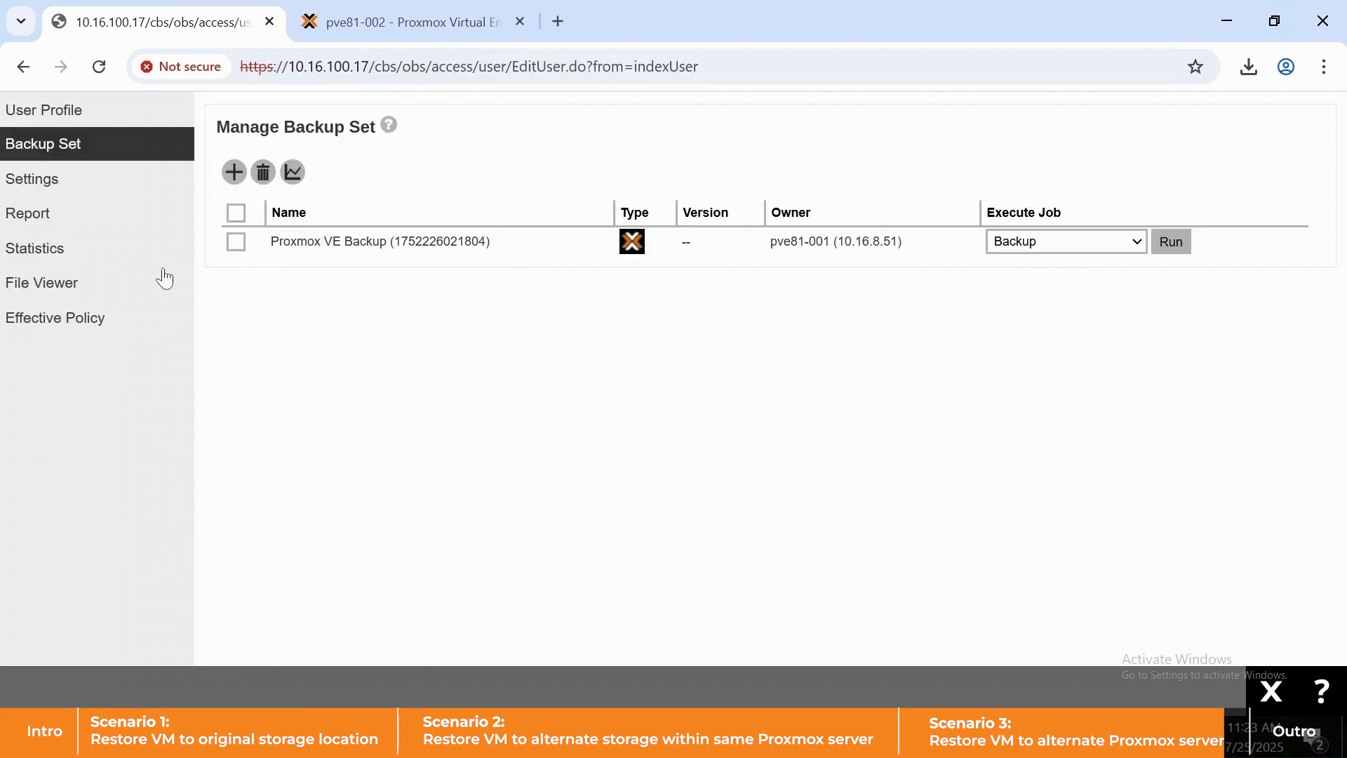
pyautogui.click(42, 213)
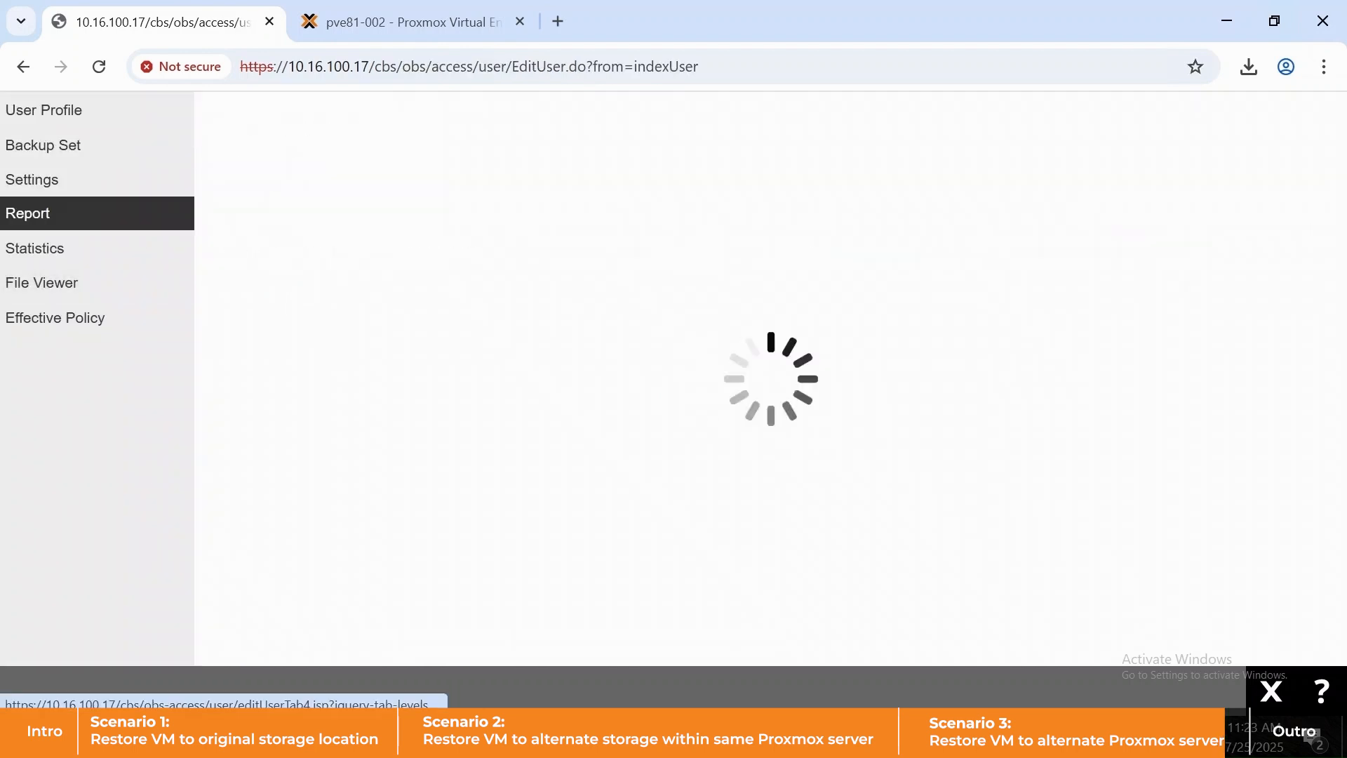
pyautogui.click(318, 119)
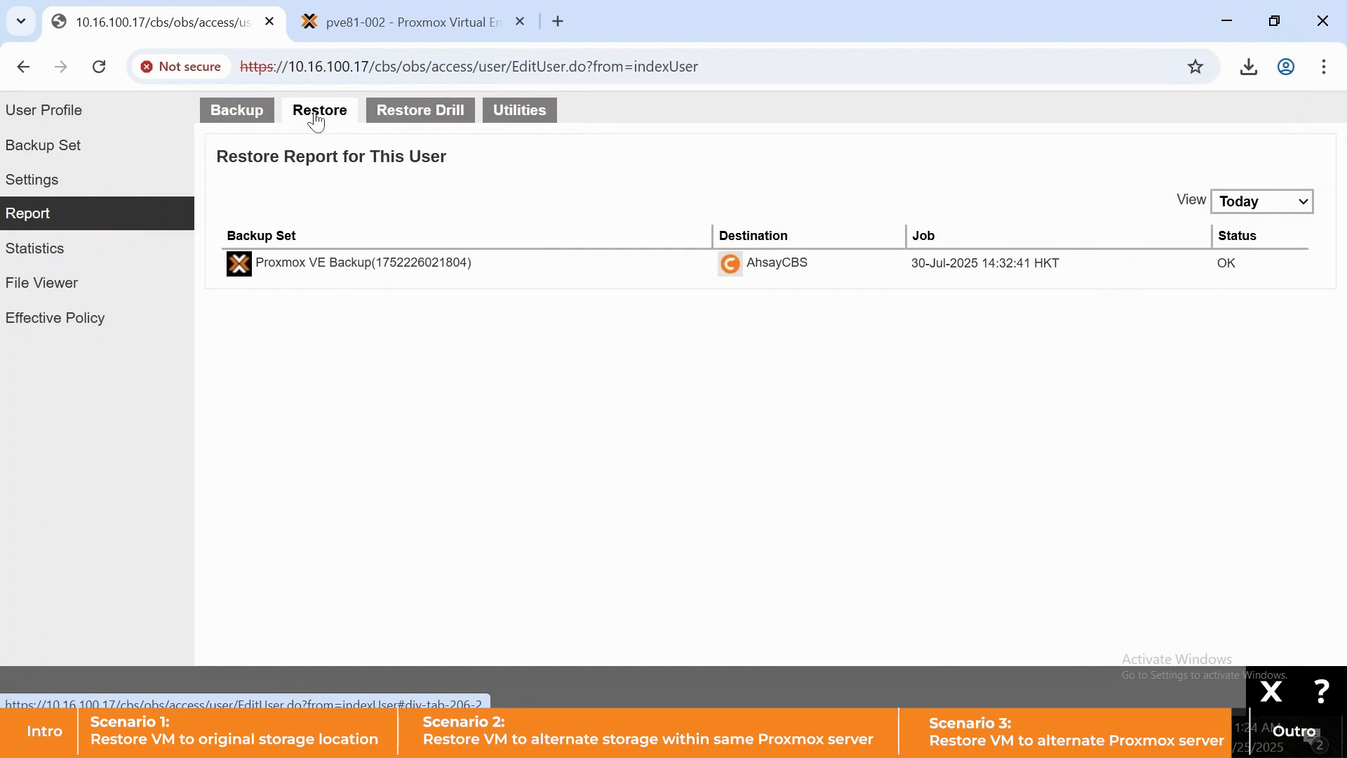
# - Power on restored VM 101 (ubuntu-cloned) on pve81-002 from its console
pyautogui.click(343, 31)
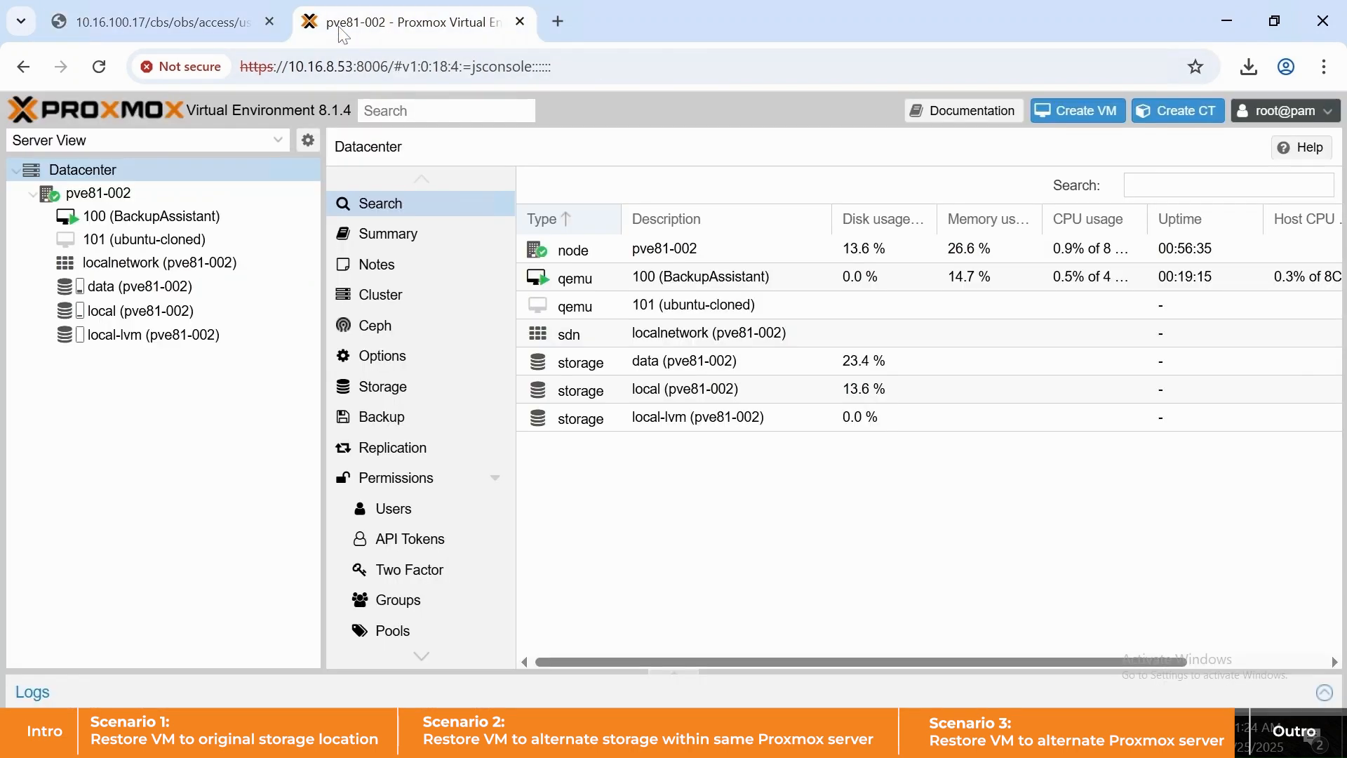
pyautogui.click(223, 251)
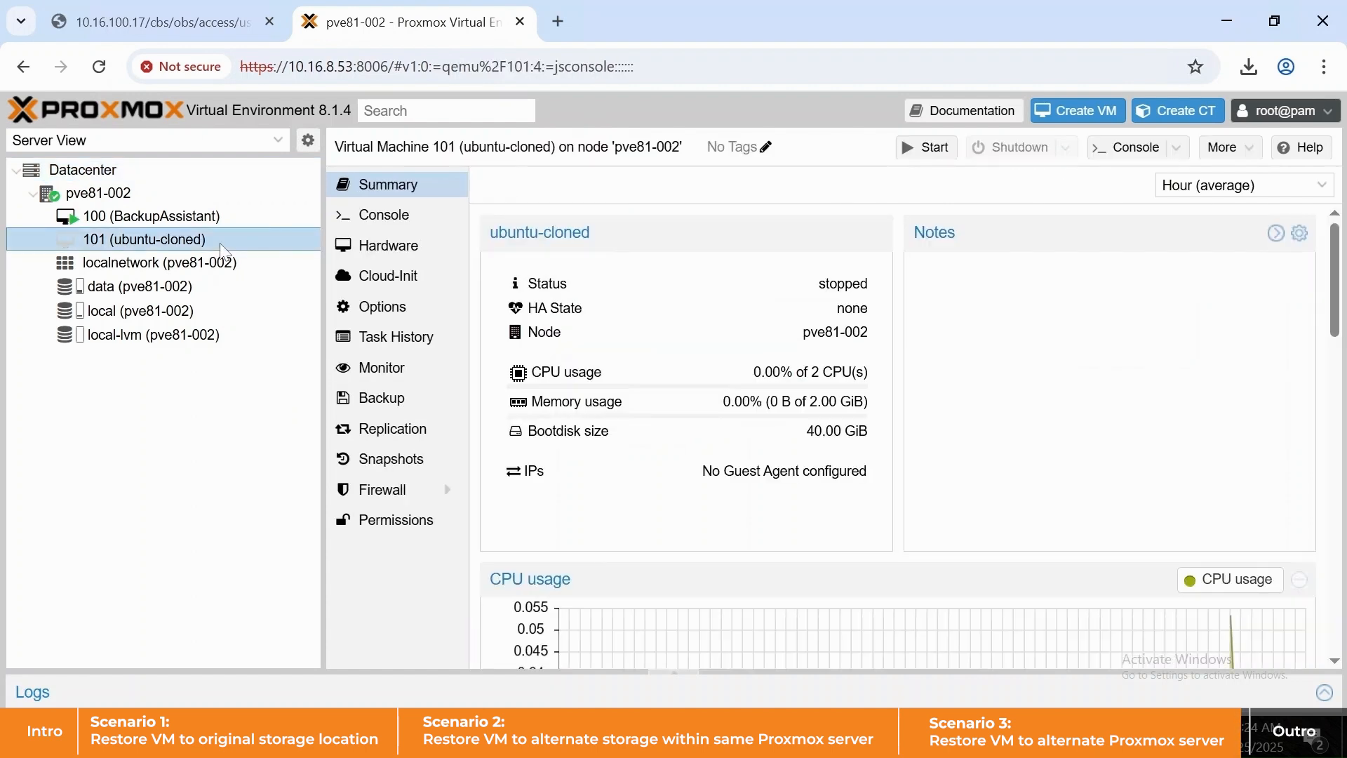
pyautogui.click(393, 215)
pyautogui.click(937, 439)
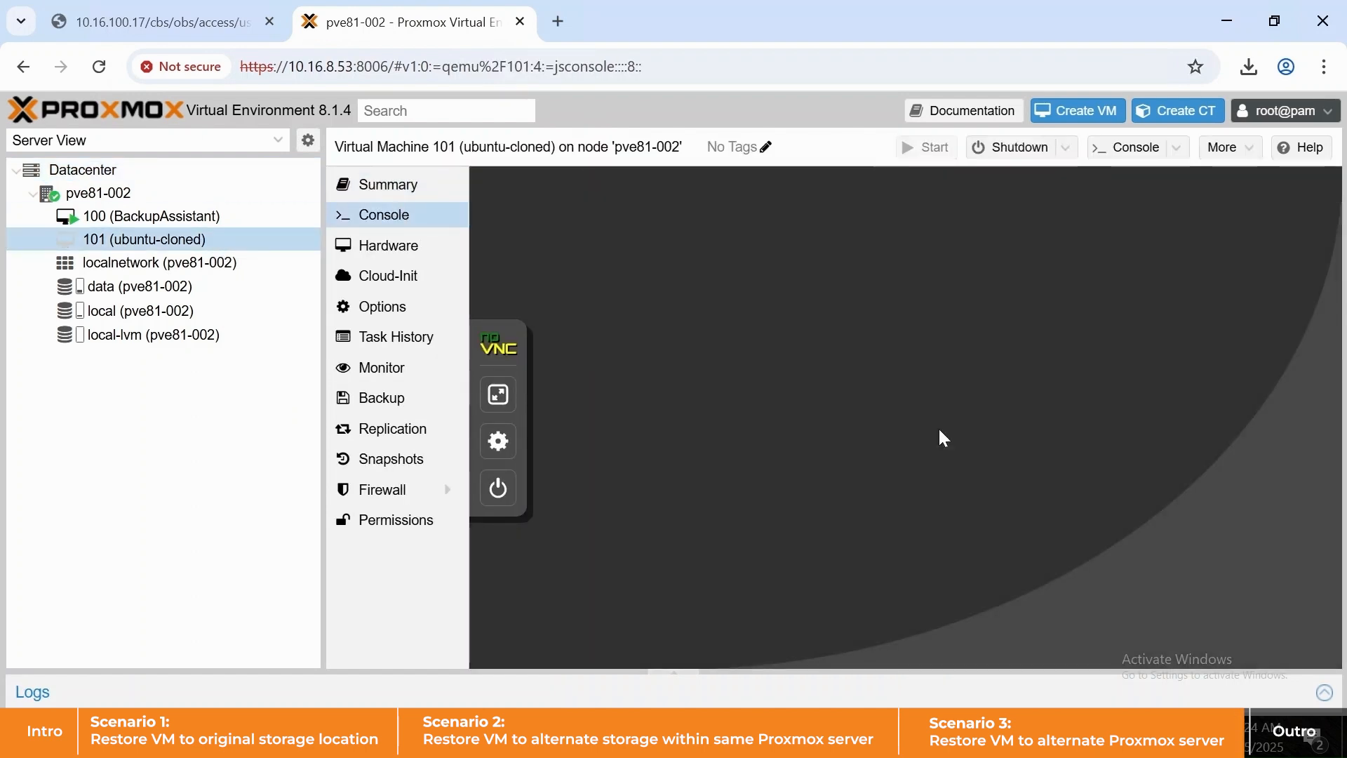